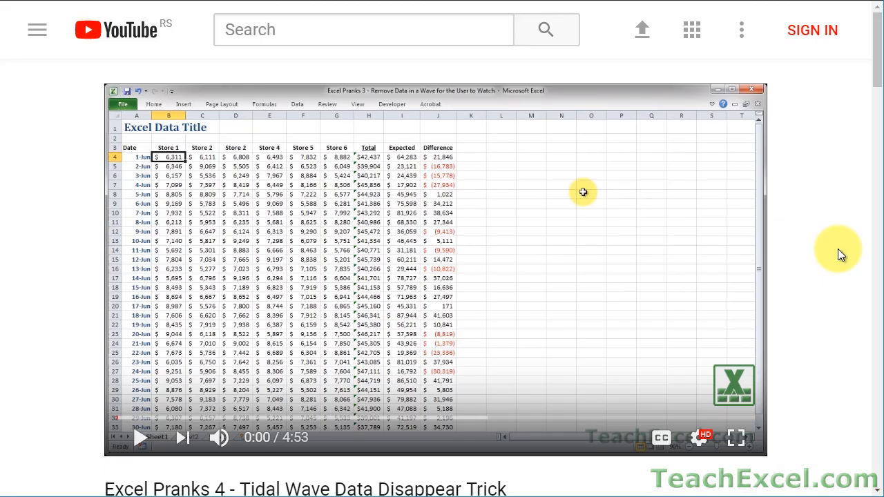
# Step: Open the Excel file link in the description of the Excel Pranks 4 video
pyautogui.scroll(-5, 838, 249)
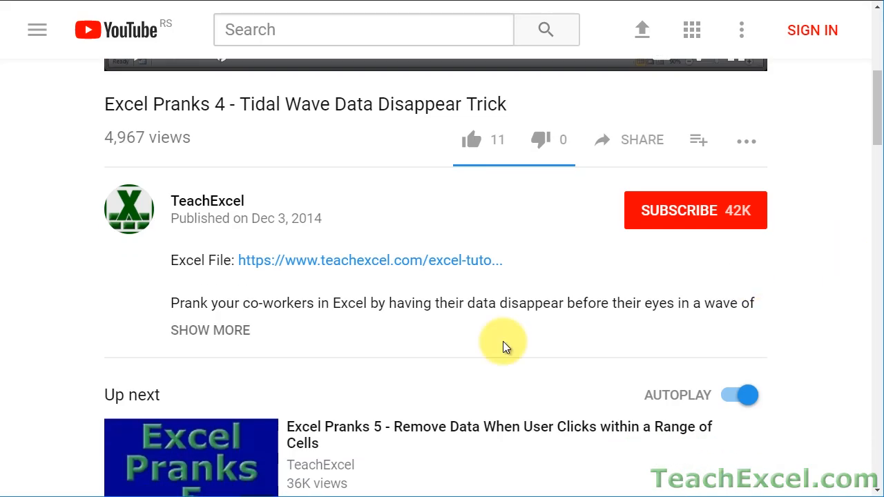
pyautogui.click(316, 268)
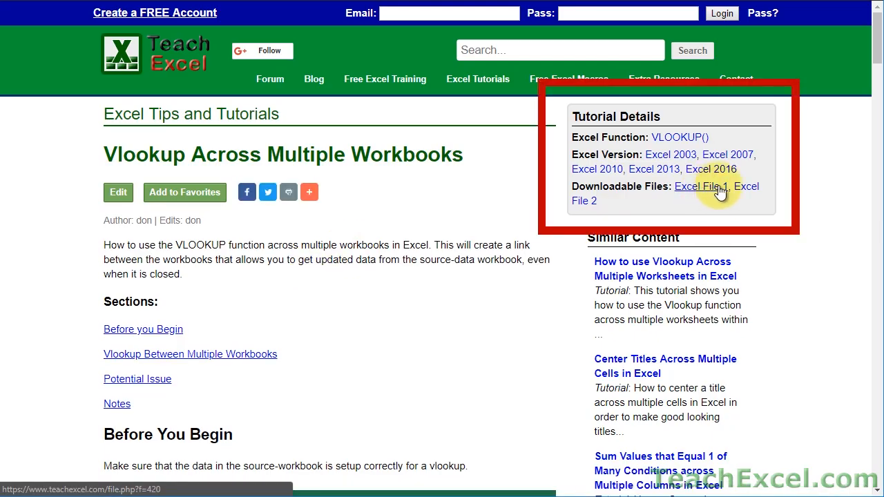
# Step: Like the Excel Pranks 4 video and subscribe to the TeachExcel channel with its notification bell
pyautogui.click(472, 232)
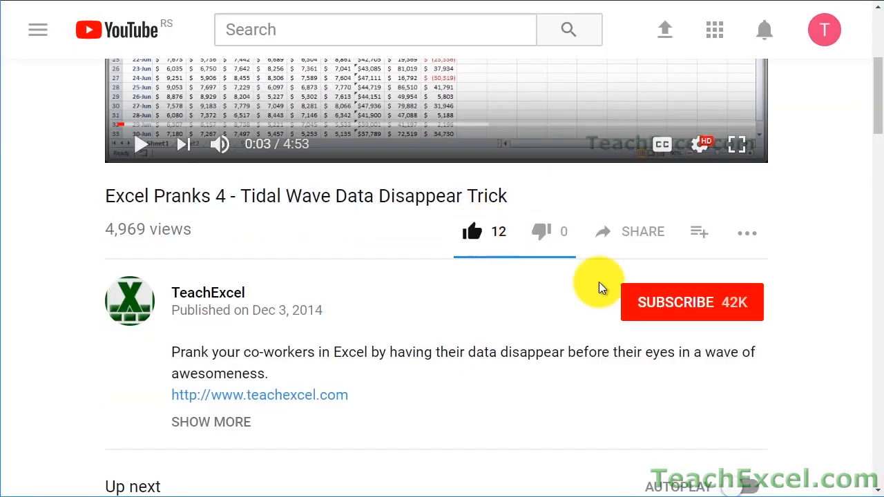
pyautogui.click(647, 302)
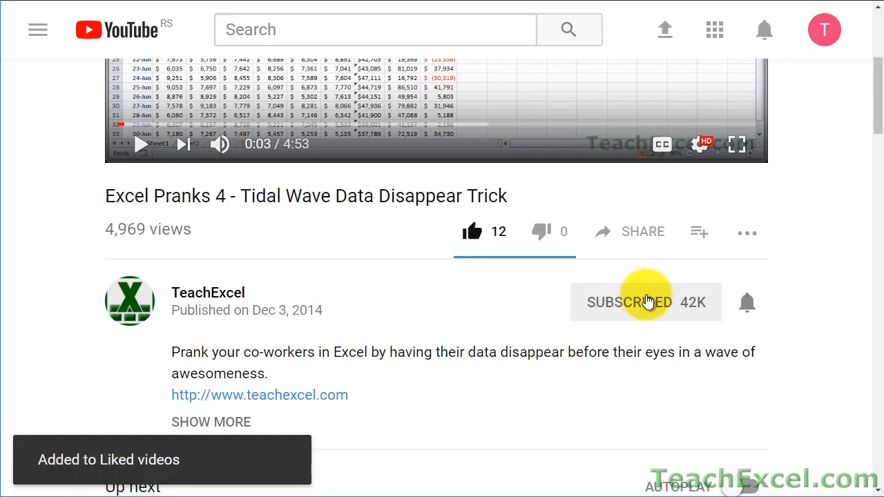
pyautogui.click(752, 309)
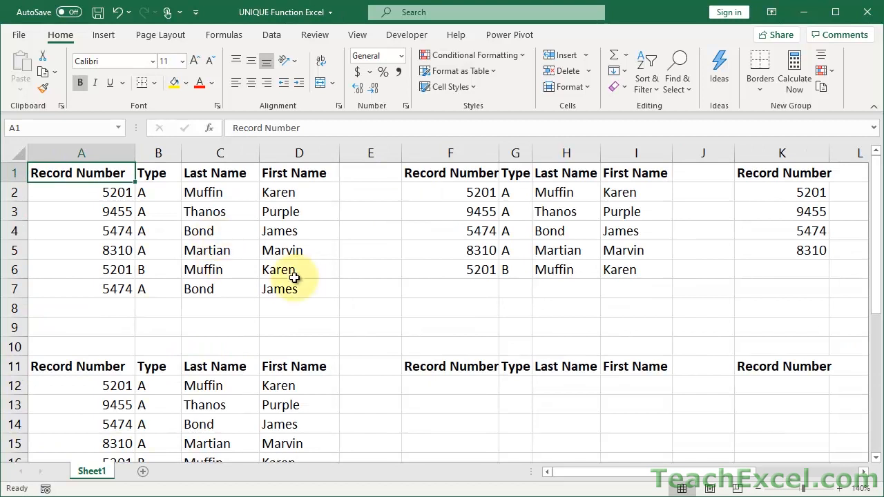
# Step: In the UNIQUE Function Excel workbook, examine the source table in A2:D7, going through the fields of the first record and the whole last record
pyautogui.doubleClick(105, 192)
pyautogui.click(163, 192)
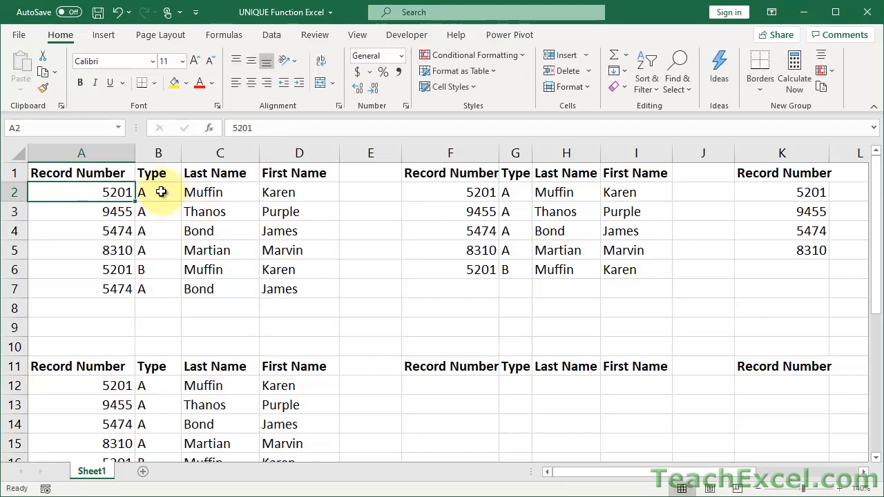
pyautogui.click(234, 192)
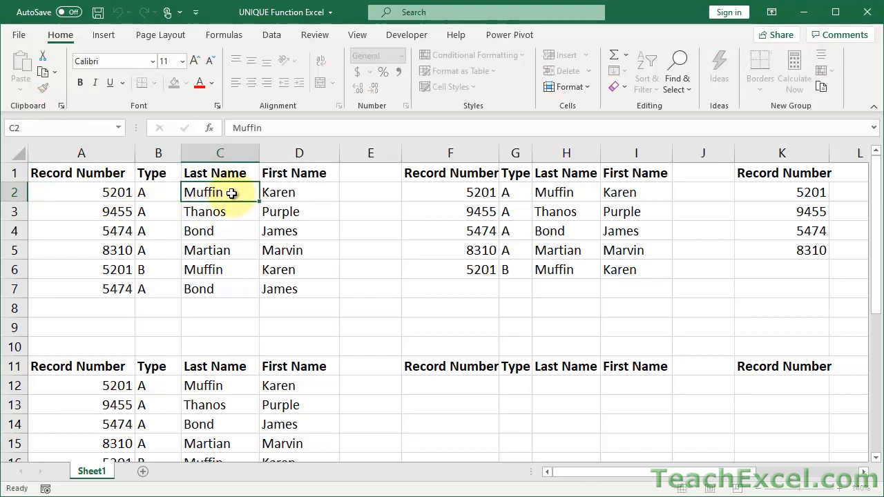
pyautogui.click(272, 195)
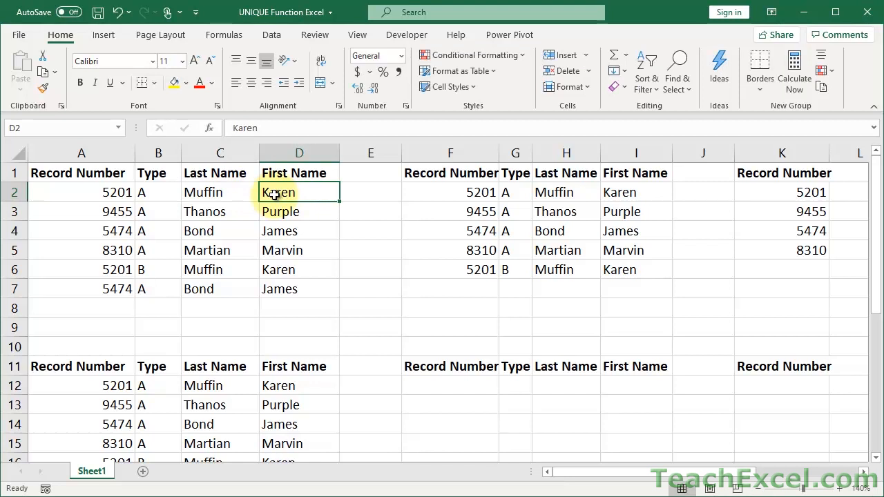
pyautogui.moveTo(275, 194); pyautogui.dragTo(109, 192)
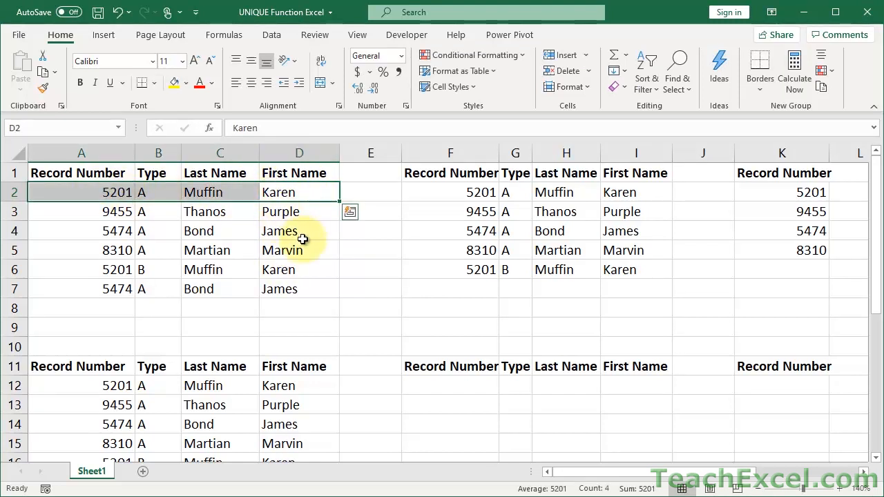
pyautogui.click(210, 252)
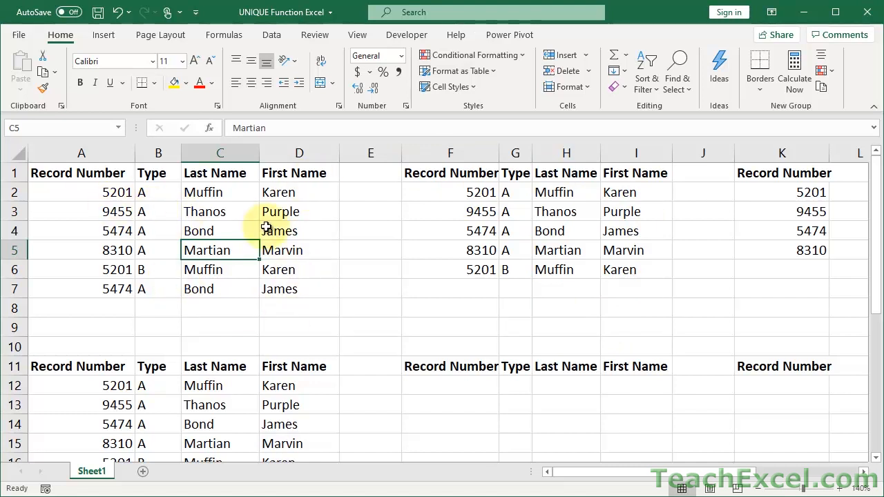
pyautogui.moveTo(286, 288); pyautogui.dragTo(105, 286)
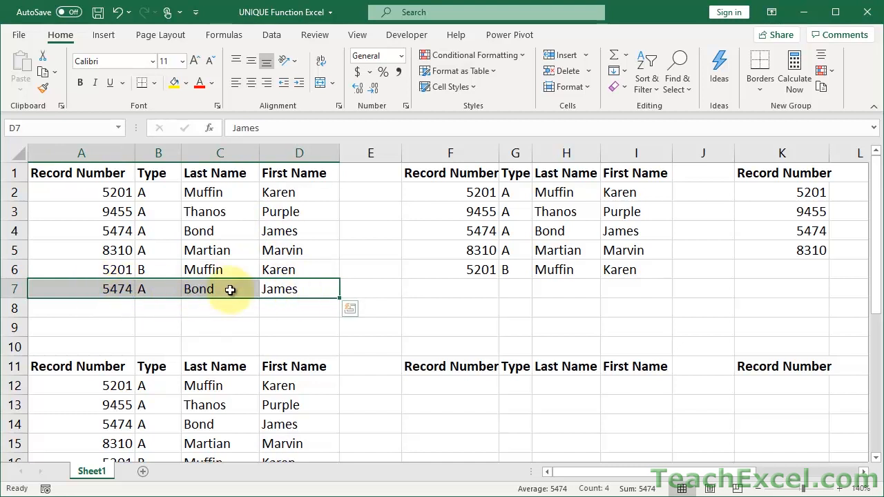
# Step: Inspect the UNIQUE formula in F2 and try to clear the neighbouring spilled cells F3 and G2
pyautogui.doubleClick(426, 192)
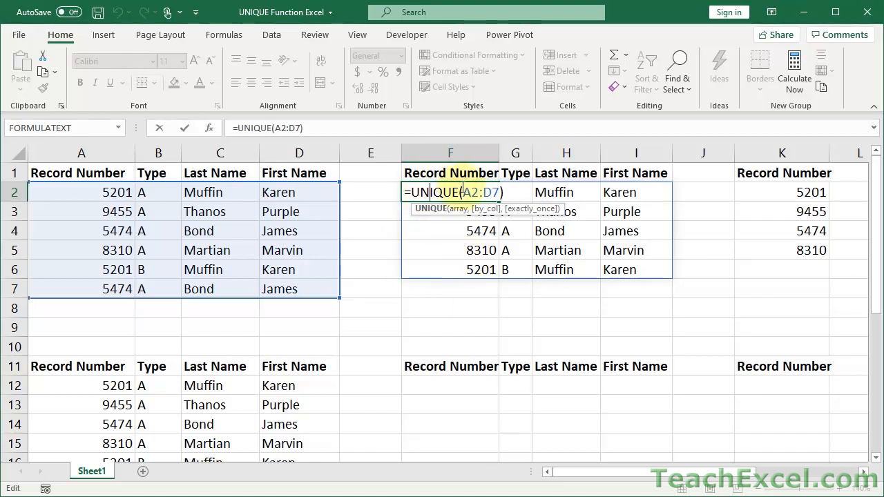
pyautogui.press('Escape')
pyautogui.click(464, 211)
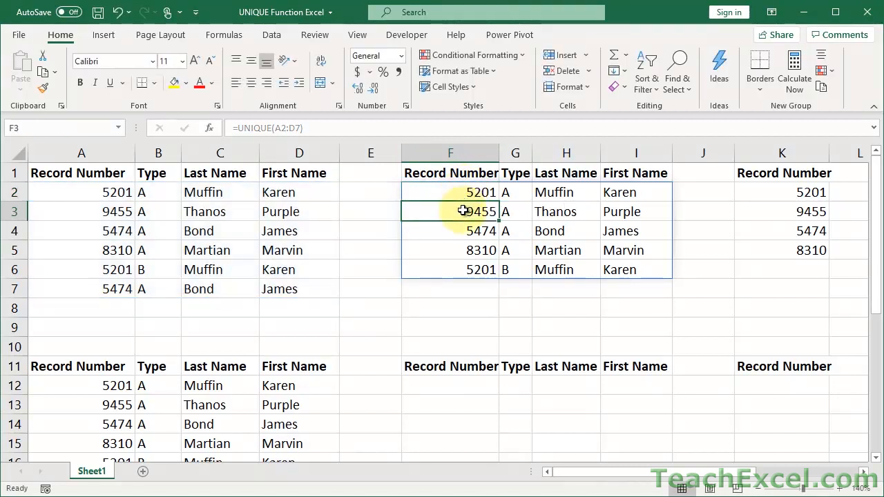
pyautogui.press('BackSpace')
pyautogui.press('Escape')
pyautogui.click(511, 192)
pyautogui.press('BackSpace')
pyautogui.press('Escape')
# Step: Delete the UNIQUE formula from F2 and check the contents of header cells F1 and G1
pyautogui.click(468, 192)
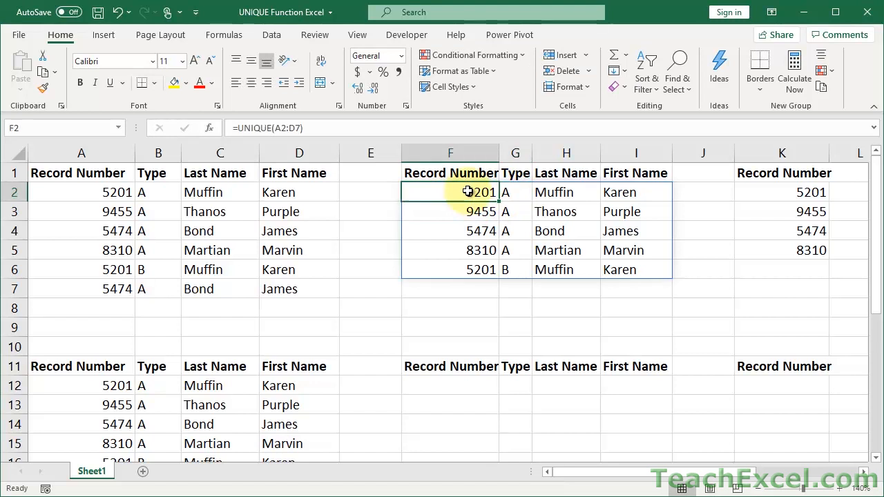
pyautogui.press('Delete')
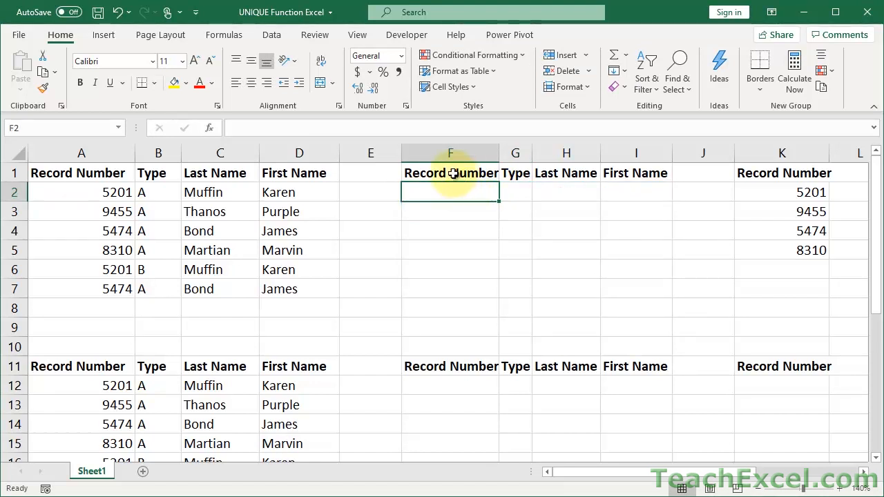
pyautogui.doubleClick(452, 174)
pyautogui.press('Escape')
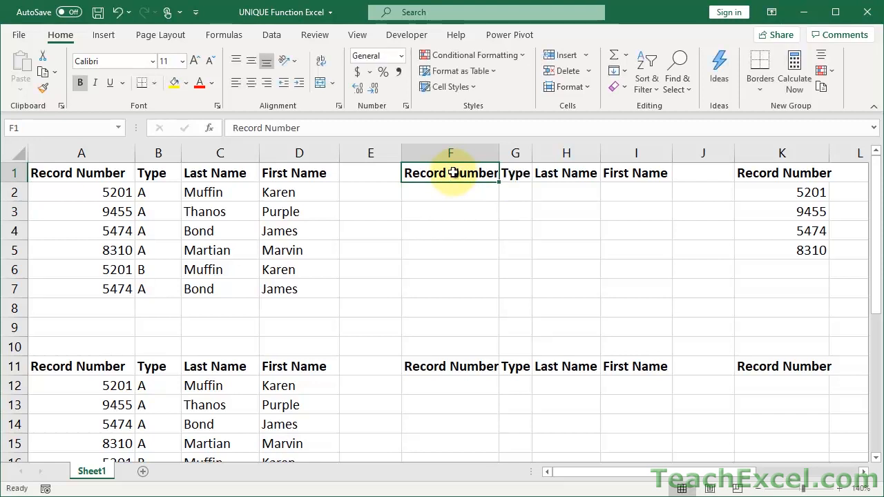
pyautogui.doubleClick(518, 173)
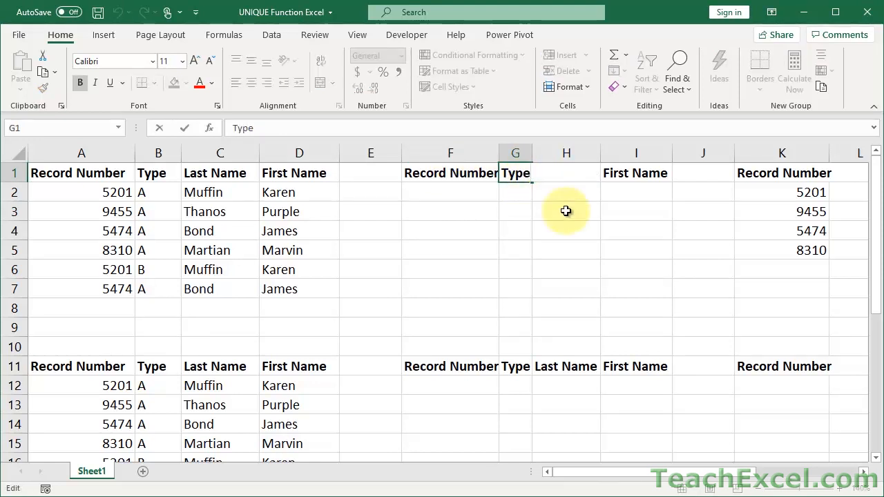
pyautogui.press('Escape')
# Step: Enter the formula =UNIQUE(A2:D7) in F2 to list the unique records of the source table
pyautogui.click(441, 194)
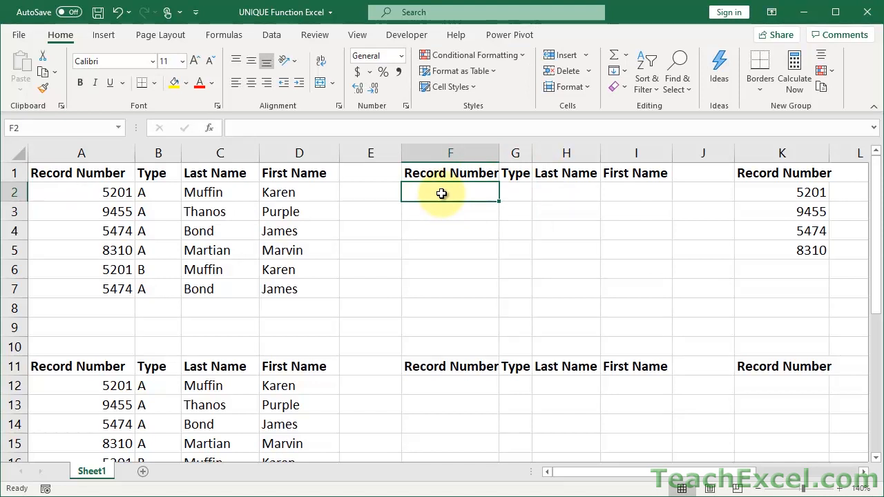
pyautogui.write('=uni')
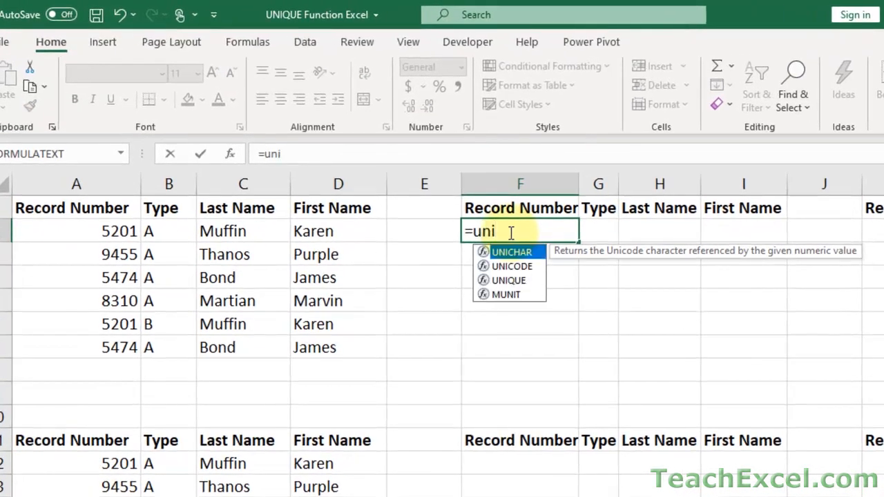
pyautogui.click(514, 282)
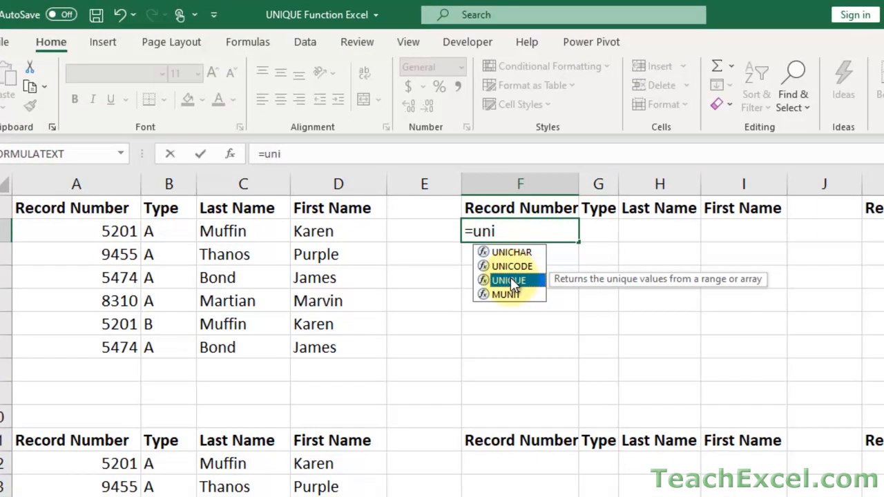
pyautogui.doubleClick(514, 282)
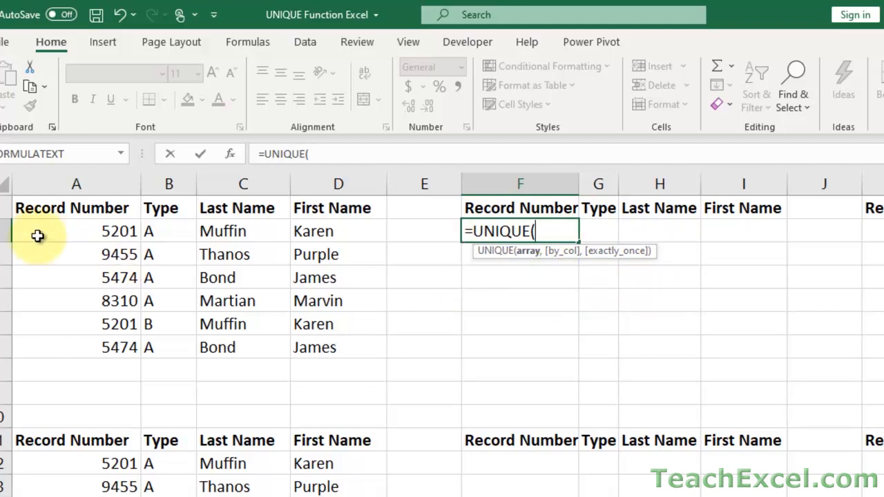
pyautogui.moveTo(45, 231); pyautogui.dragTo(315, 350)
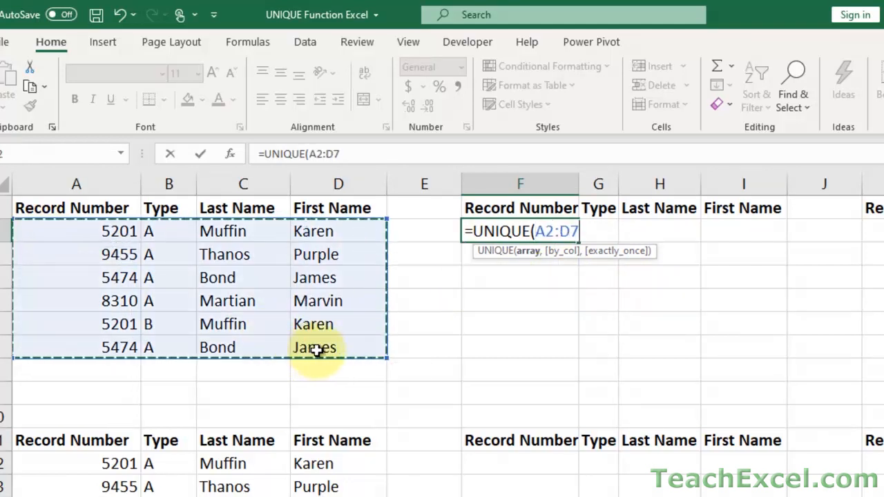
pyautogui.press('Return')
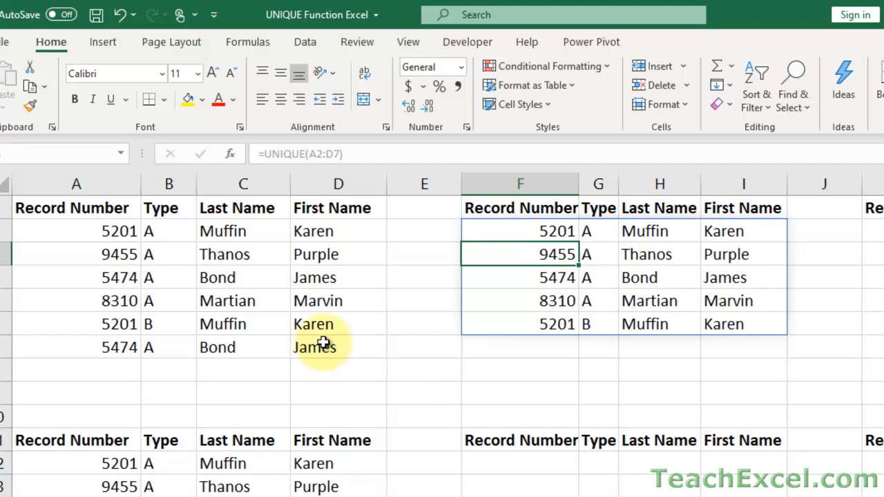
# Step: Compare source rows 7, 6 and 2, including their Type values, with the UNIQUE results in rows 2 and 6 of column F
pyautogui.moveTo(338, 356); pyautogui.dragTo(128, 348)
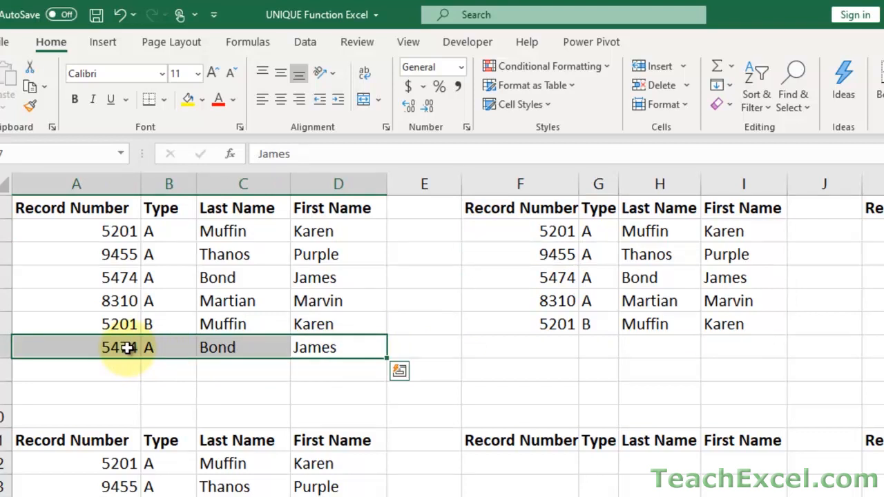
pyautogui.moveTo(333, 330); pyautogui.dragTo(255, 330)
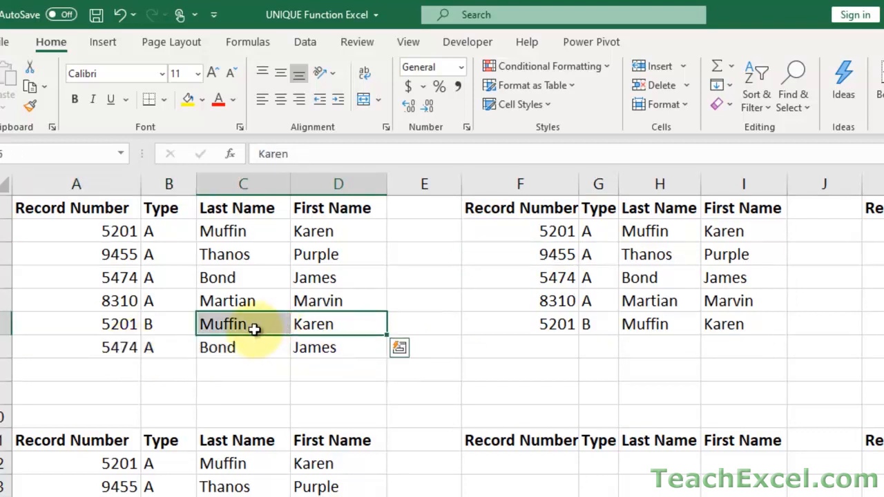
pyautogui.click(173, 327)
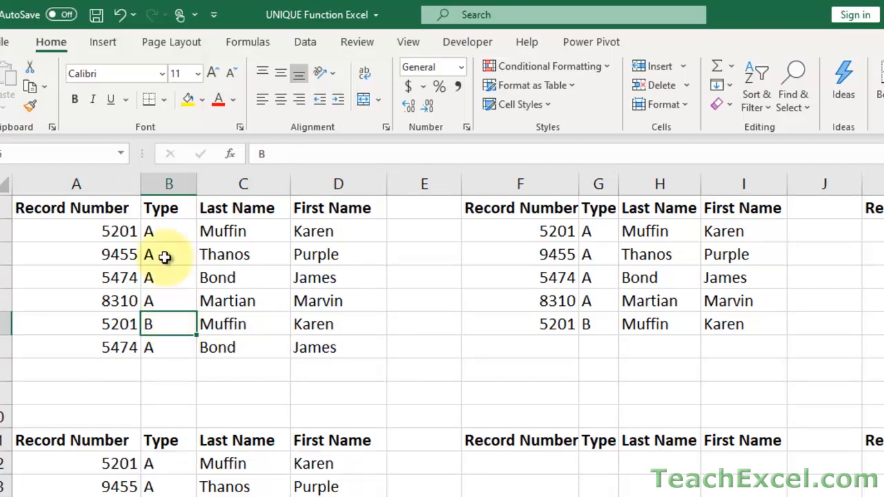
pyautogui.click(163, 233)
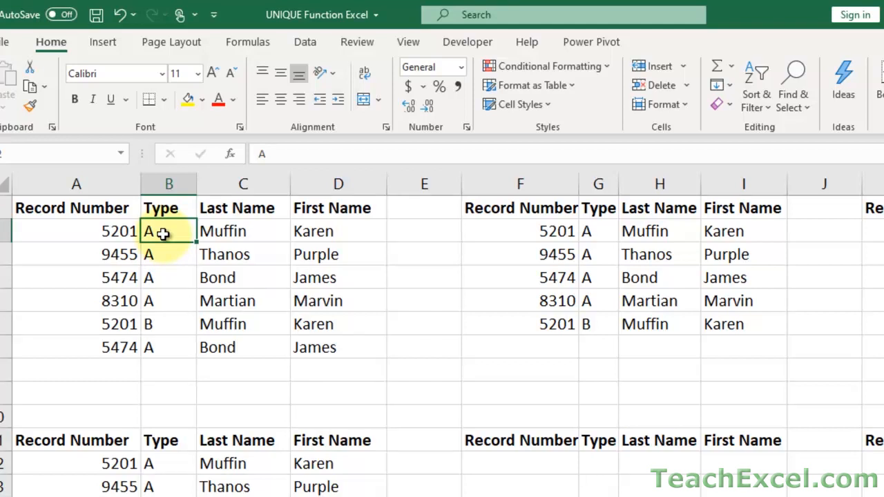
pyautogui.moveTo(118, 231); pyautogui.dragTo(333, 234)
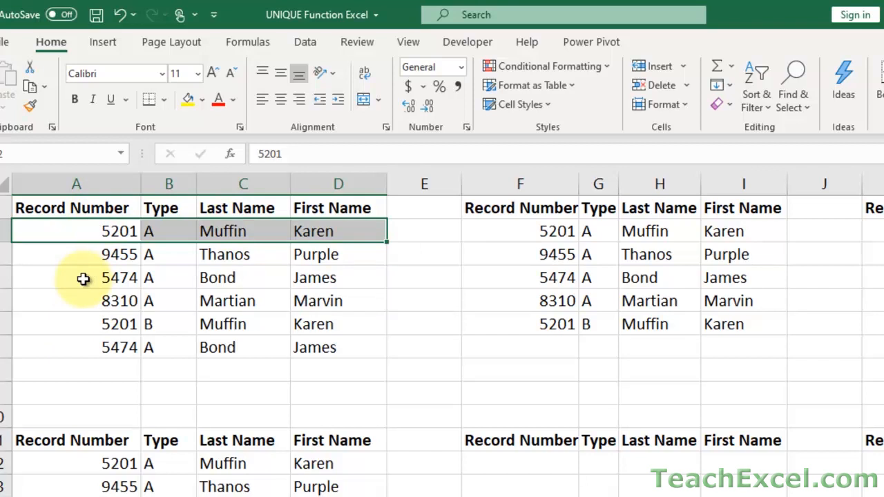
pyautogui.click(519, 231)
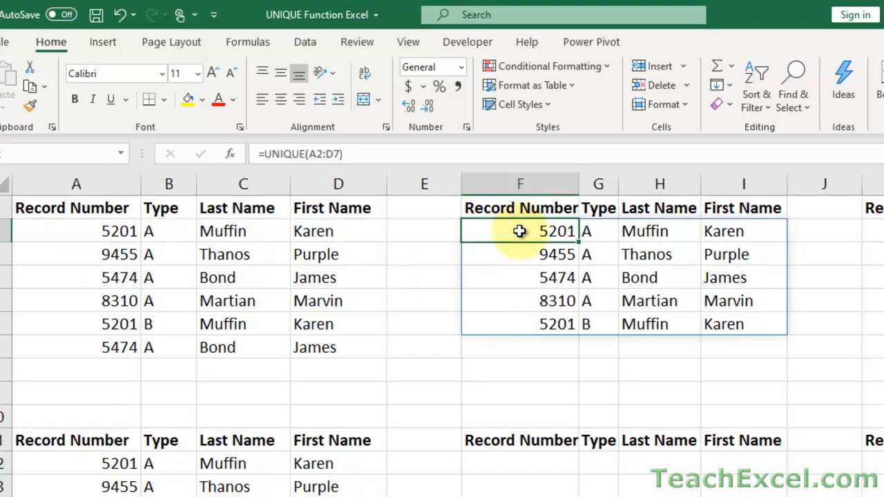
pyautogui.click(519, 327)
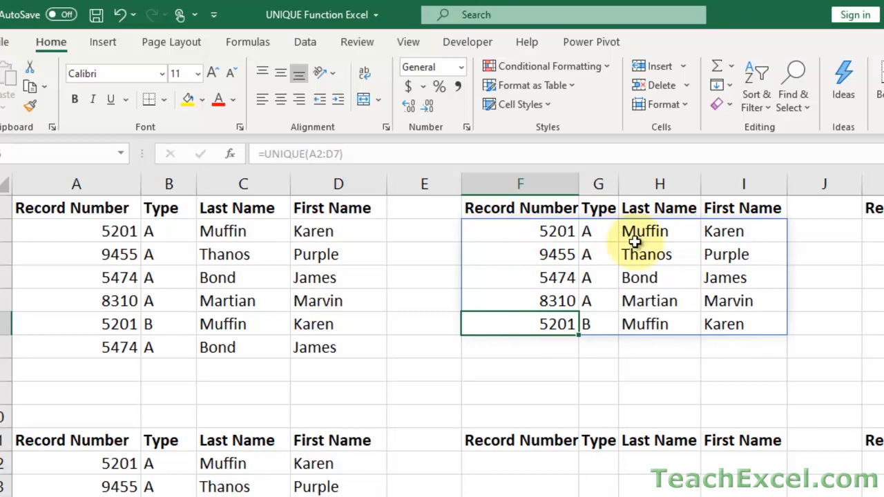
# Step: Clear the result table's headers in F1:I1, and undo the deletion
pyautogui.moveTo(529, 201); pyautogui.dragTo(759, 207)
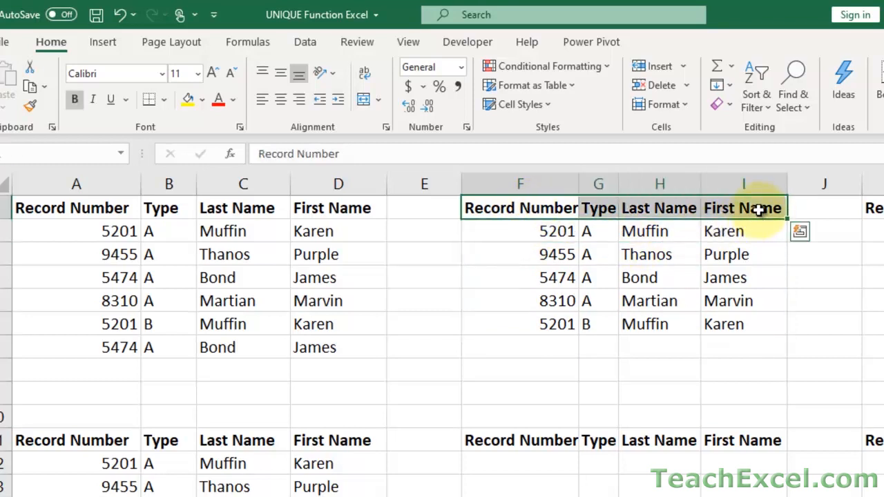
pyautogui.press('Delete')
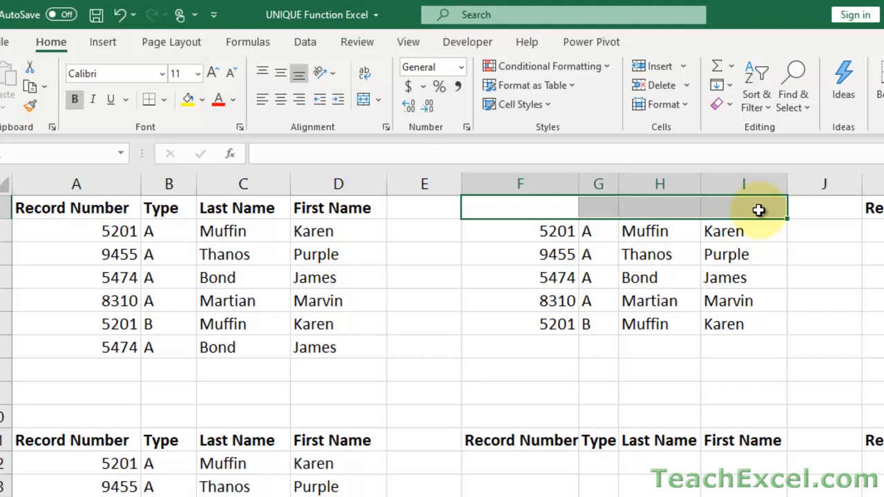
pyautogui.hotkey('ctrl', 'z')
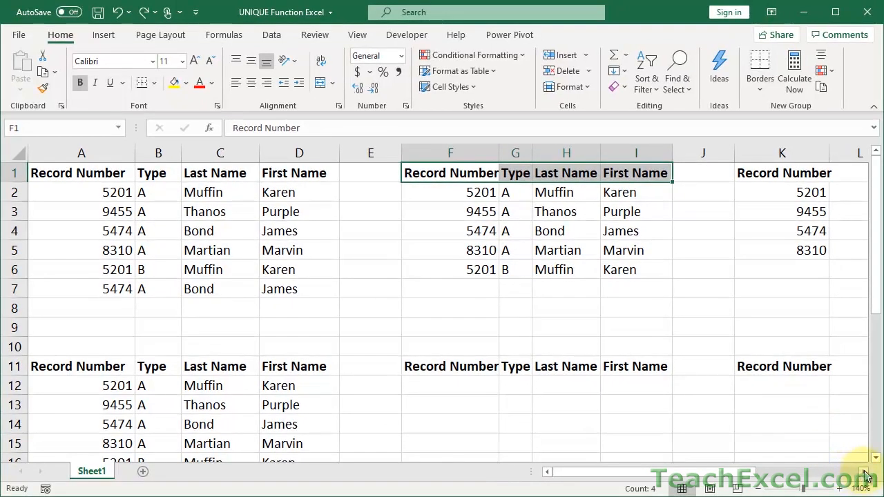
# Step: Inspect the UNIQUE formula in K2 and its source range in column A, and check the contents of header cell K1
pyautogui.click(865, 474)
pyautogui.click(679, 193)
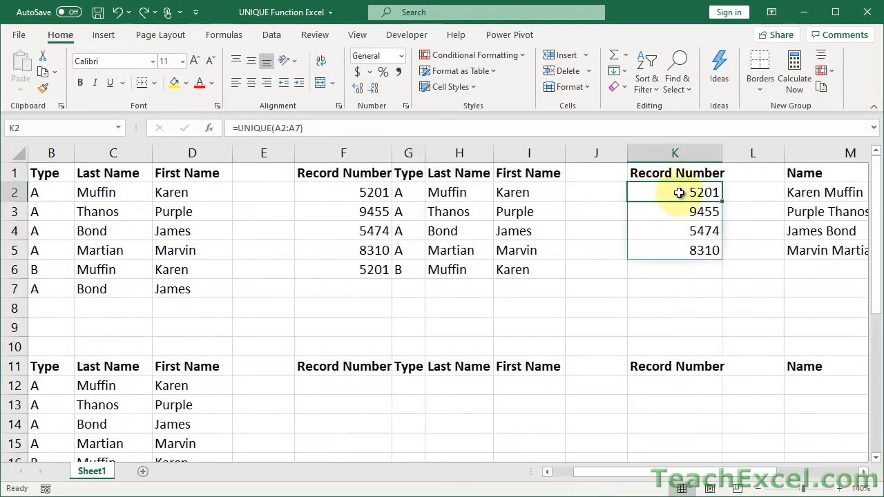
pyautogui.doubleClick(679, 193)
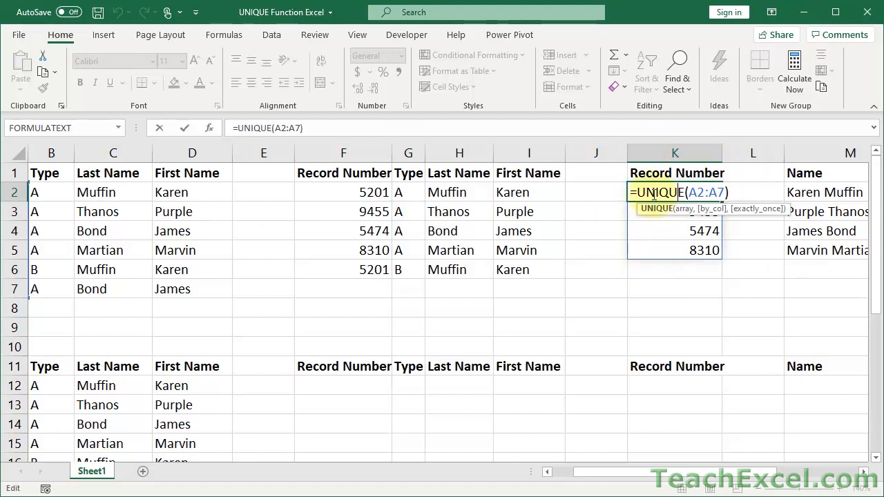
pyautogui.hscroll(-1, 355, 201)
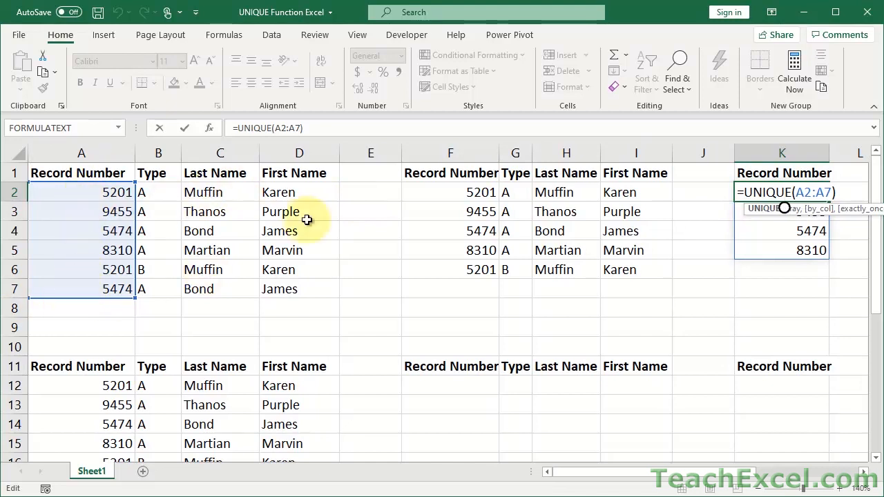
pyautogui.hscroll(1, 695, 254)
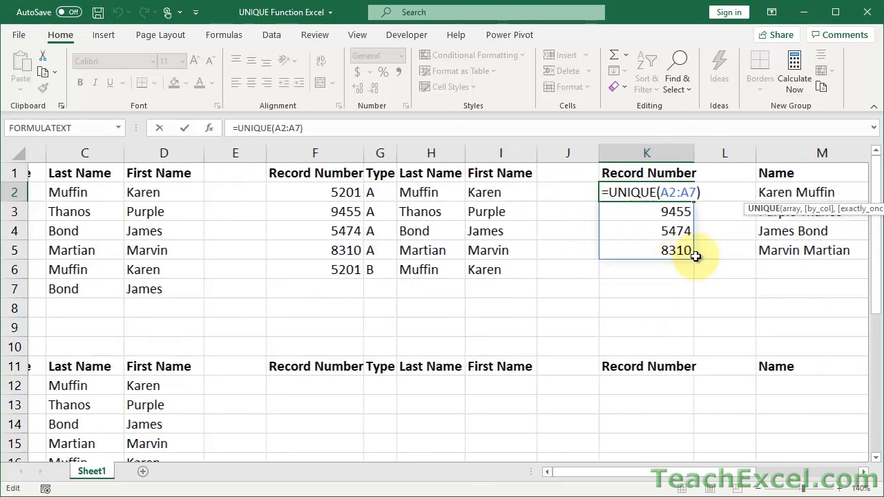
pyautogui.hotkey('ctrl', 'Return')
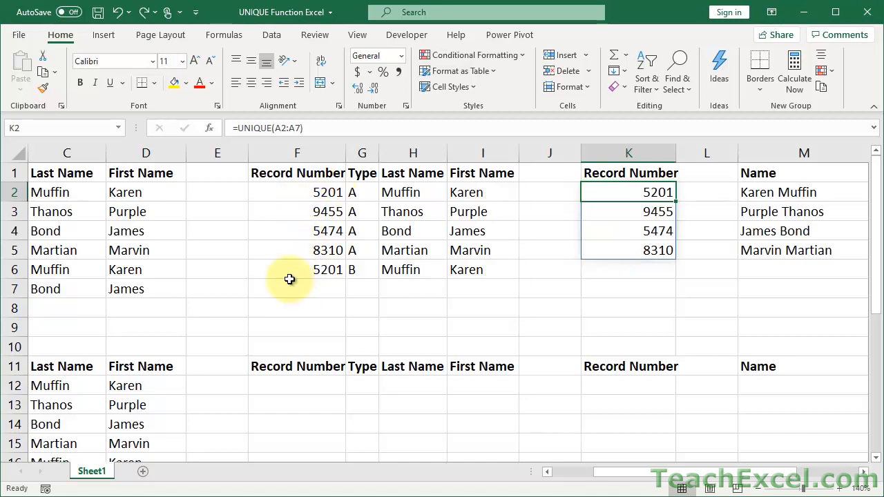
pyautogui.doubleClick(646, 173)
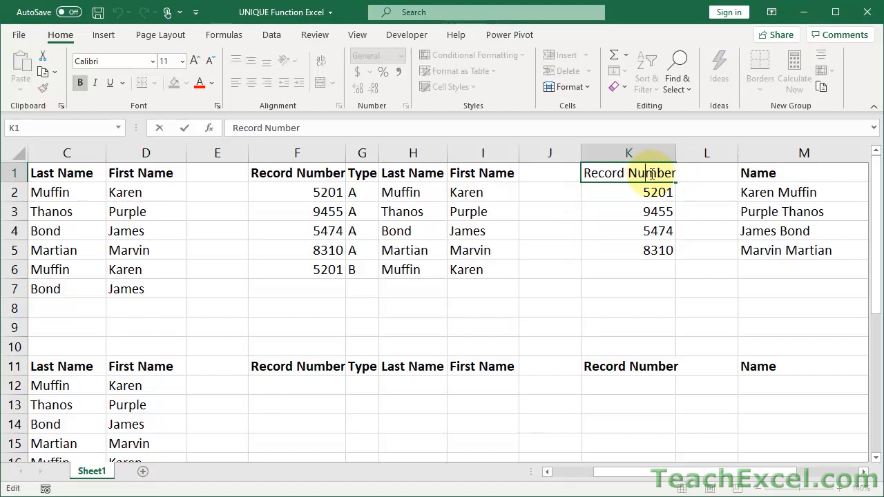
pyautogui.press('Escape')
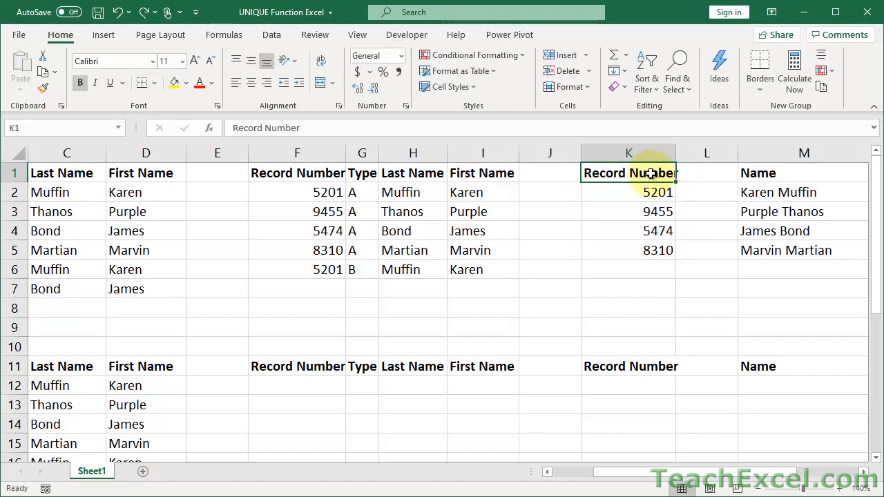
# Step: Open the UNIQUE formula in M2 and examine how it joins the First Name and Last Name source ranges
pyautogui.click(864, 473)
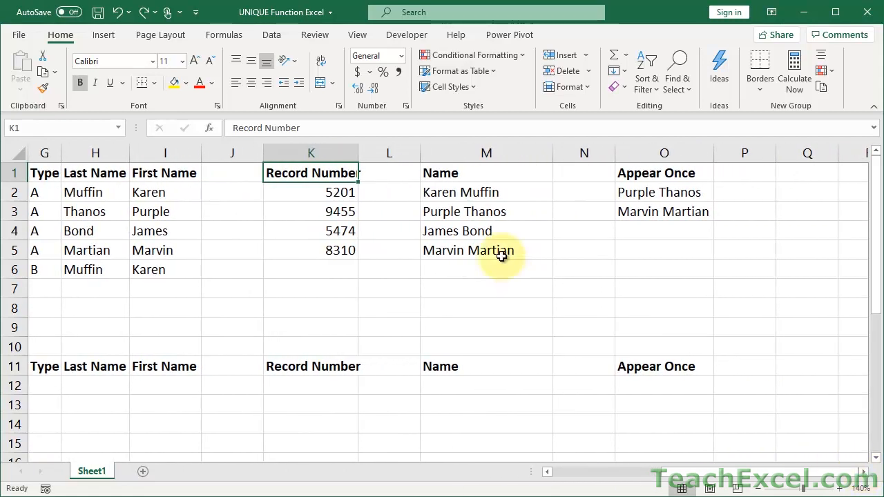
pyautogui.doubleClick(438, 195)
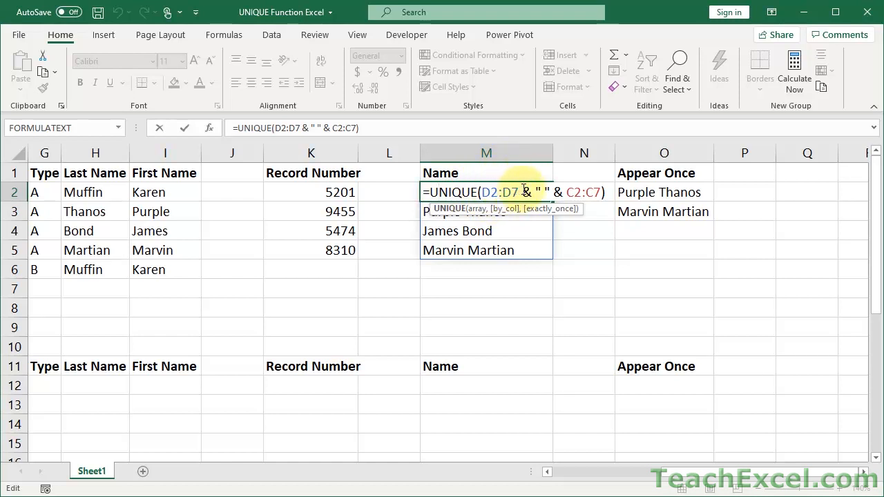
pyautogui.moveTo(523, 192); pyautogui.dragTo(602, 192)
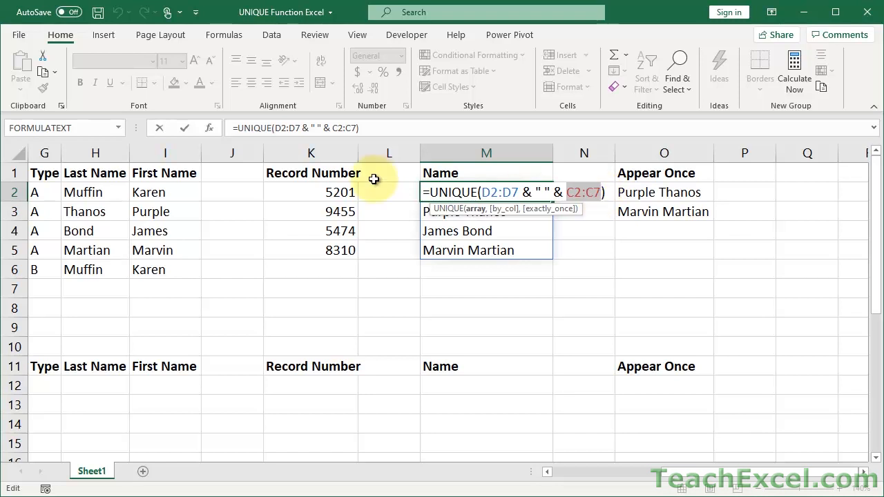
pyautogui.hscroll(-6, 373, 179)
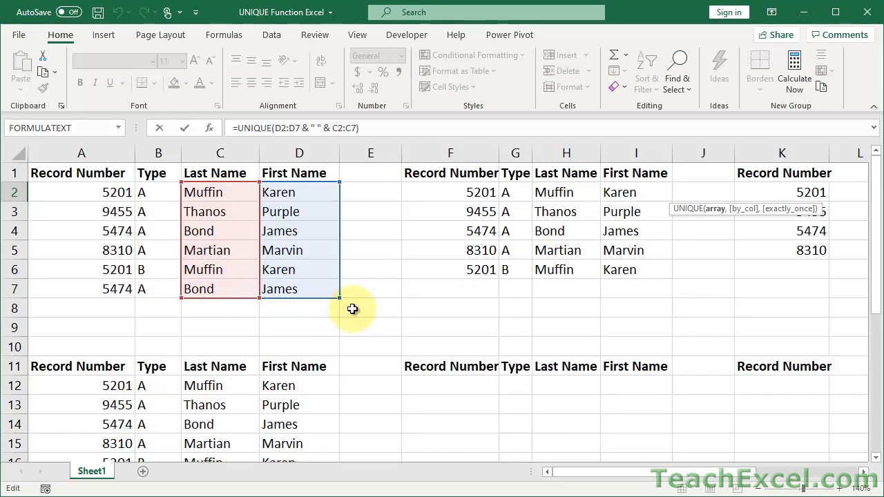
pyautogui.hscroll(3, 353, 309)
pyautogui.hscroll(5, 352, 309)
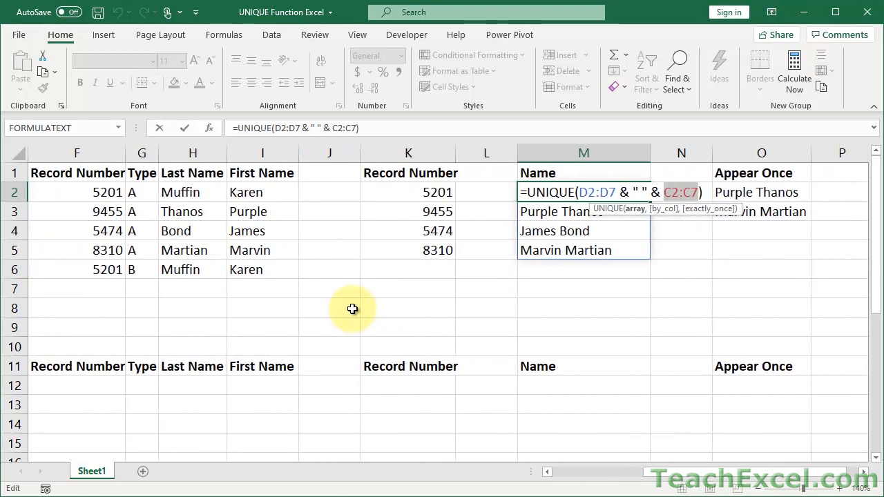
pyautogui.hscroll(2, 353, 309)
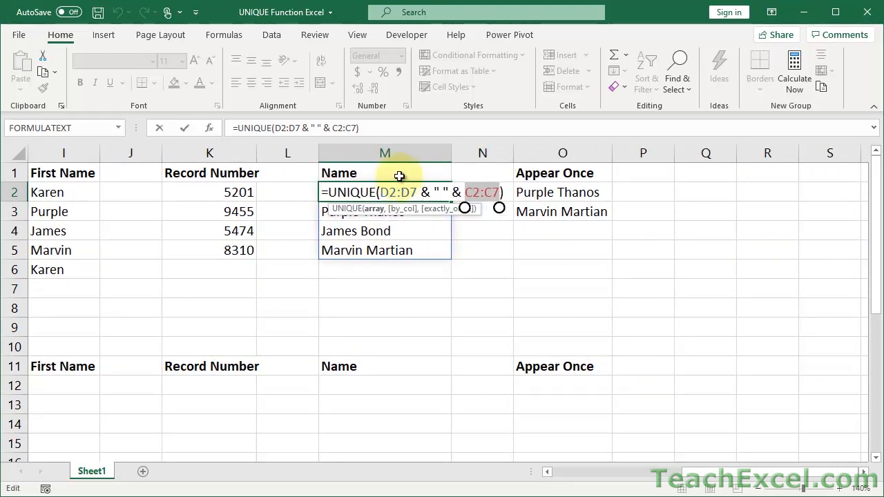
# Step: Evaluate the array argument D2:D7 & " " & C2:C7 inside M2's UNIQUE formula, and discard the edit
pyautogui.moveTo(382, 193); pyautogui.dragTo(496, 188)
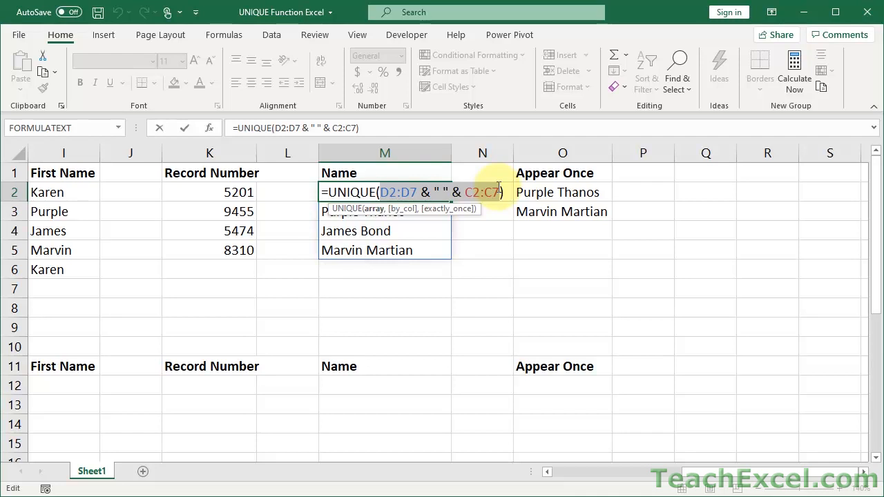
pyautogui.press('F9')
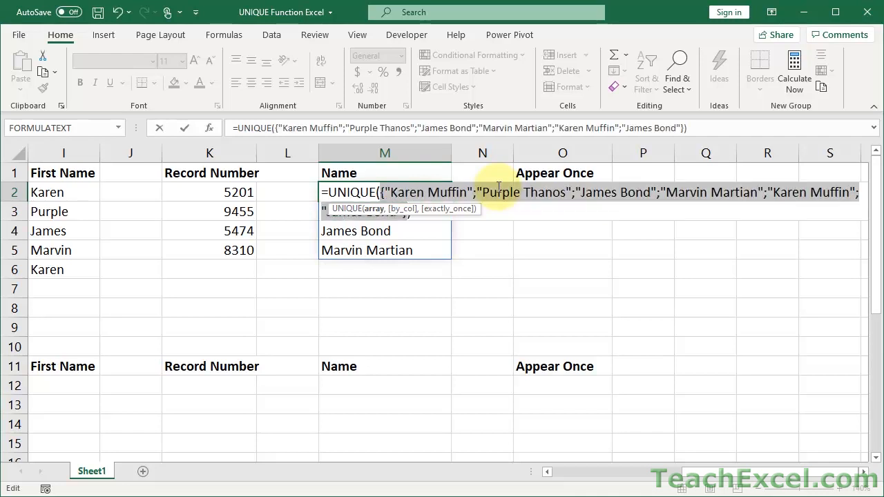
pyautogui.click(362, 192)
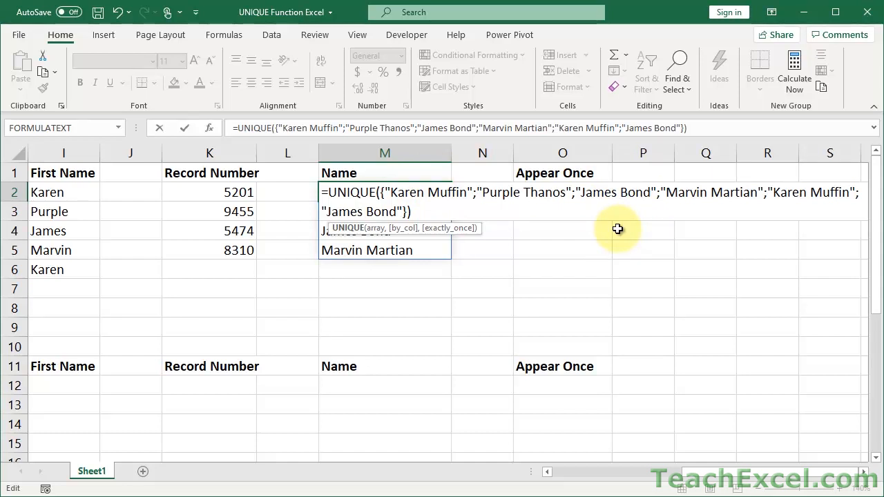
pyautogui.press('Escape')
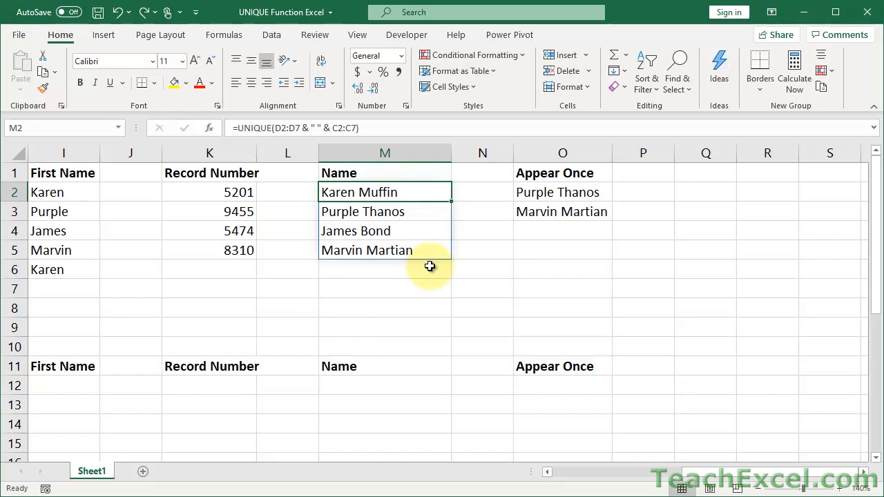
# Step: Widen column N and enter =UNIQUE(C2:C7&", "&D2:D7) in N2 to list the unique names with last name first
pyautogui.moveTo(512, 152); pyautogui.dragTo(562, 151)
pyautogui.hscroll(1, 434, 190)
pyautogui.click(434, 189)
pyautogui.write('=uniq')
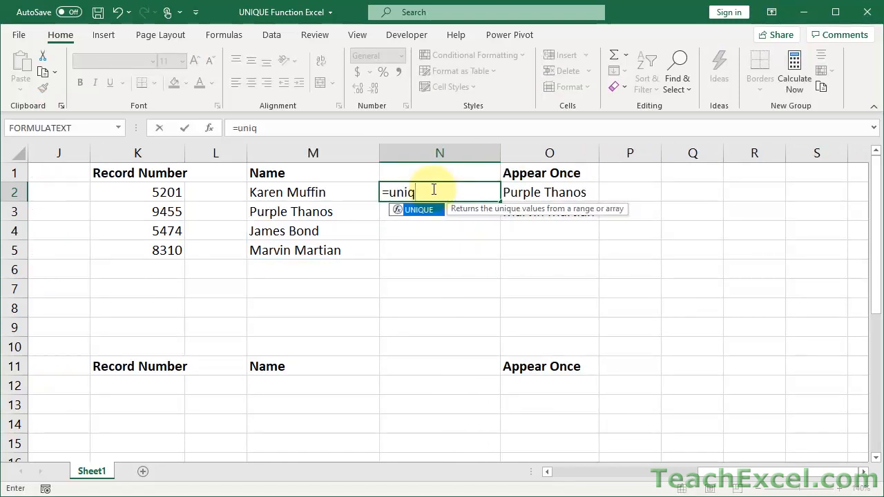
pyautogui.press('Tab')
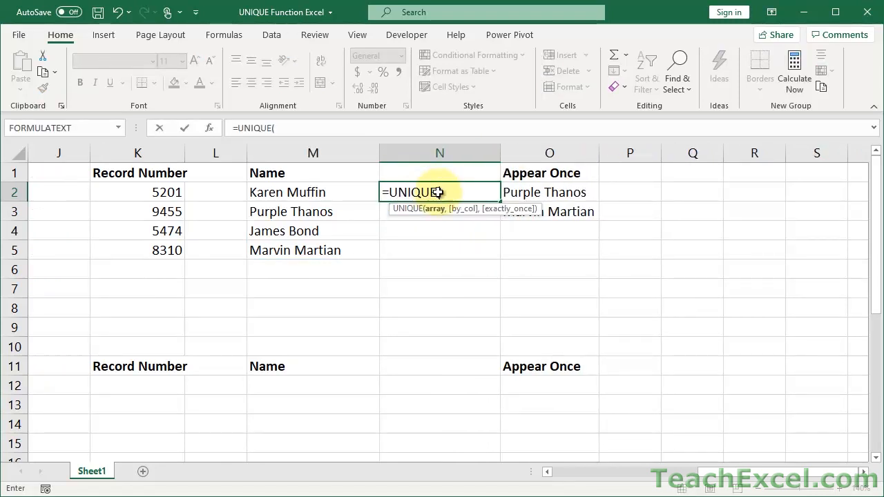
pyautogui.moveTo(714, 473); pyautogui.dragTo(547, 474)
pyautogui.click(212, 192)
pyautogui.moveTo(212, 192); pyautogui.dragTo(216, 298)
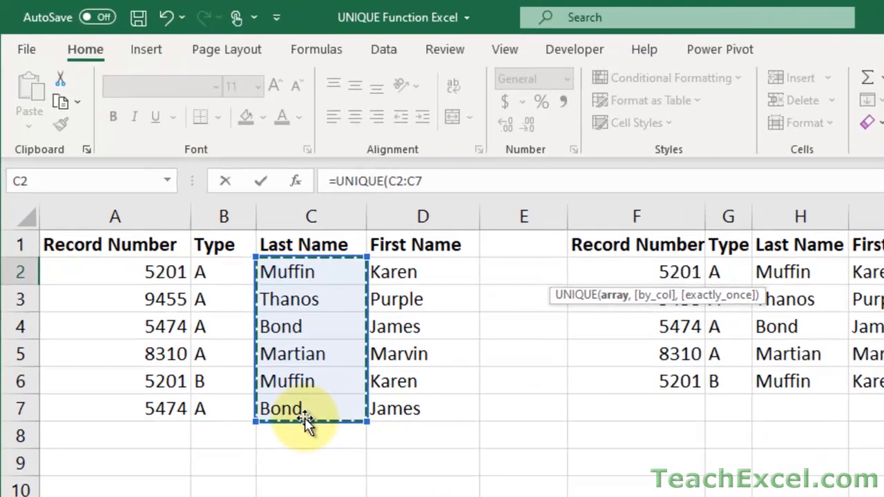
pyautogui.write('&", "&')
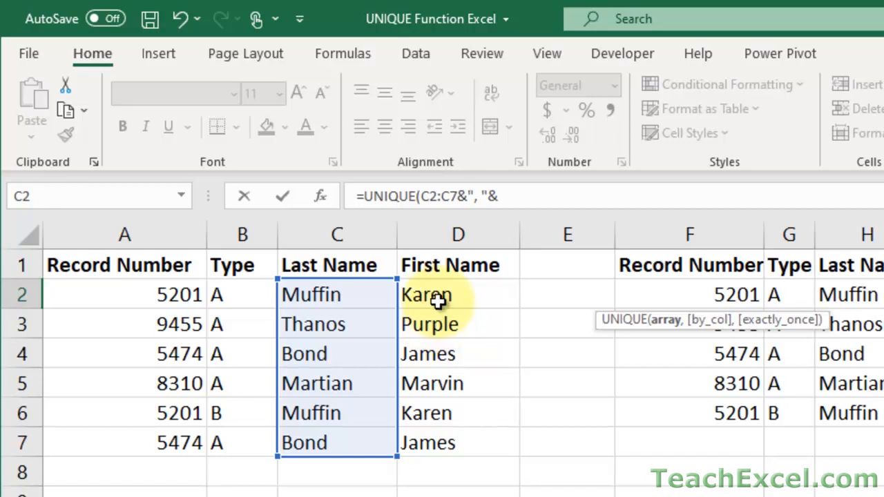
pyautogui.moveTo(441, 297); pyautogui.dragTo(451, 452)
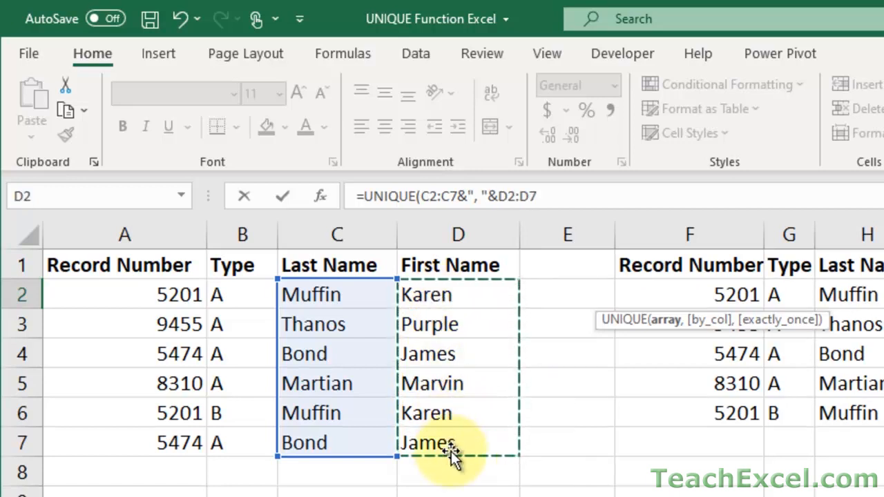
pyautogui.write(')')
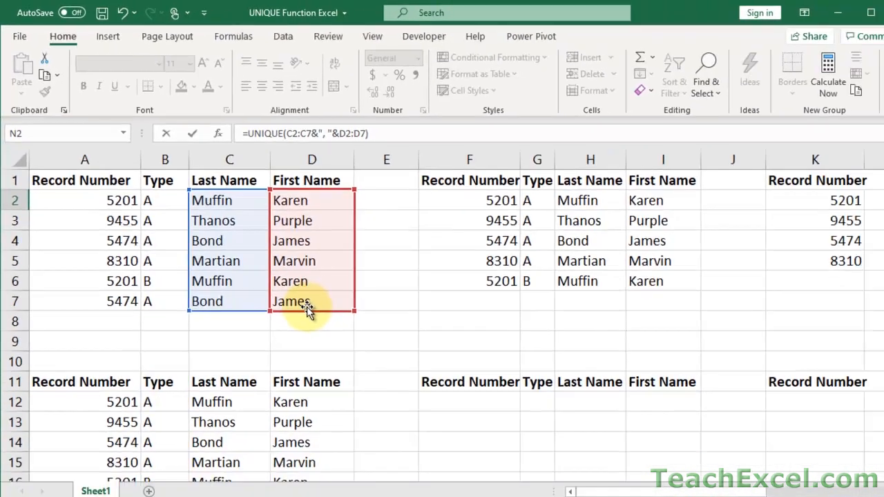
pyautogui.press('Return')
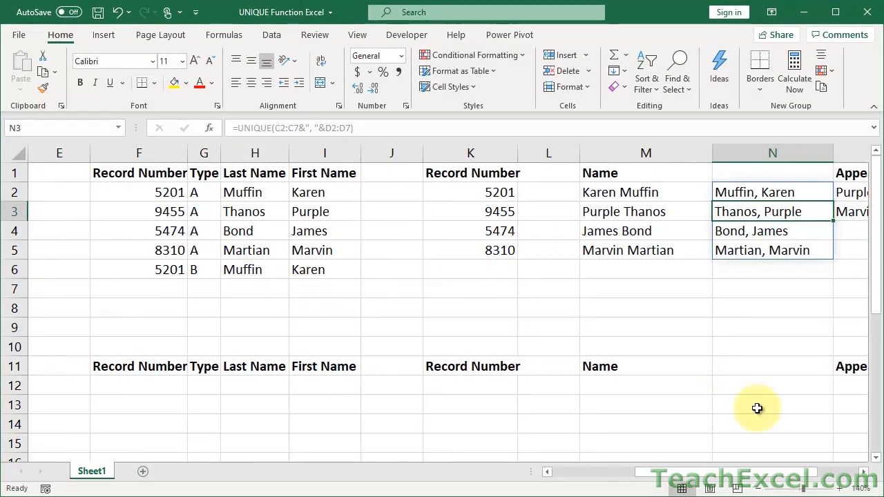
# Step: Delete the UNIQUE formula from N2 and narrow column N to about its former width
pyautogui.click(864, 473)
pyautogui.click(864, 472)
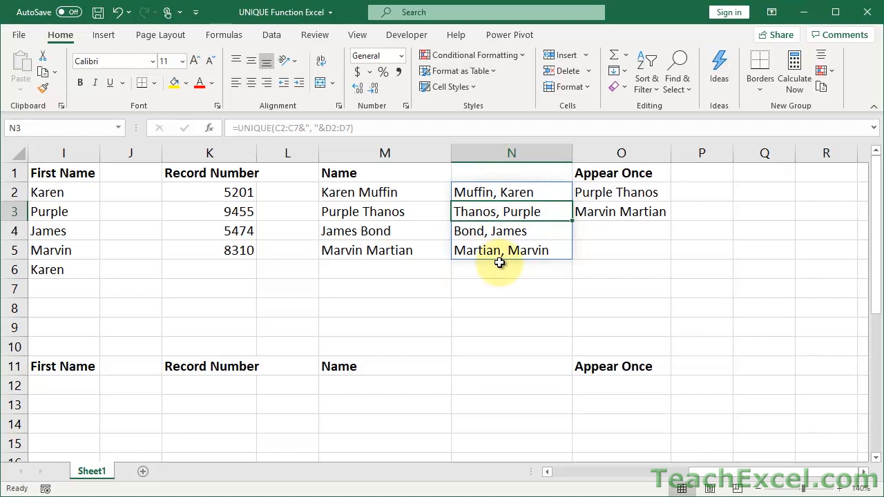
pyautogui.click(479, 189)
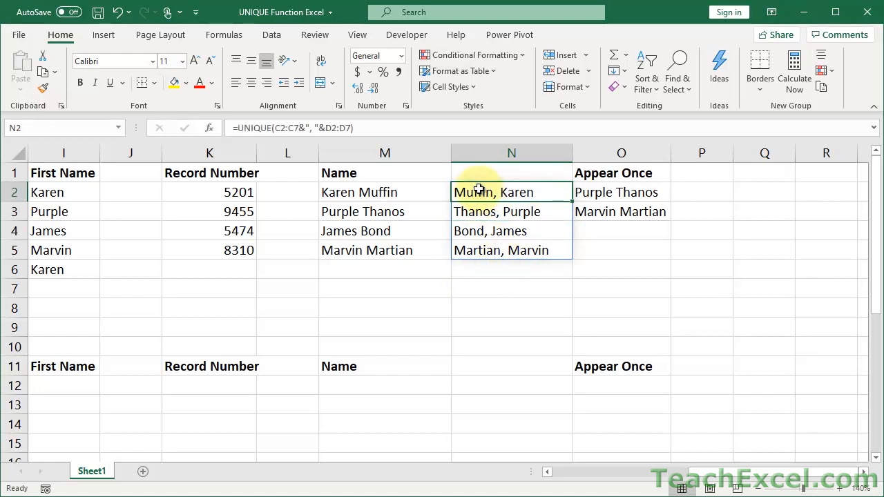
pyautogui.press('Delete')
pyautogui.moveTo(571, 153); pyautogui.dragTo(512, 157)
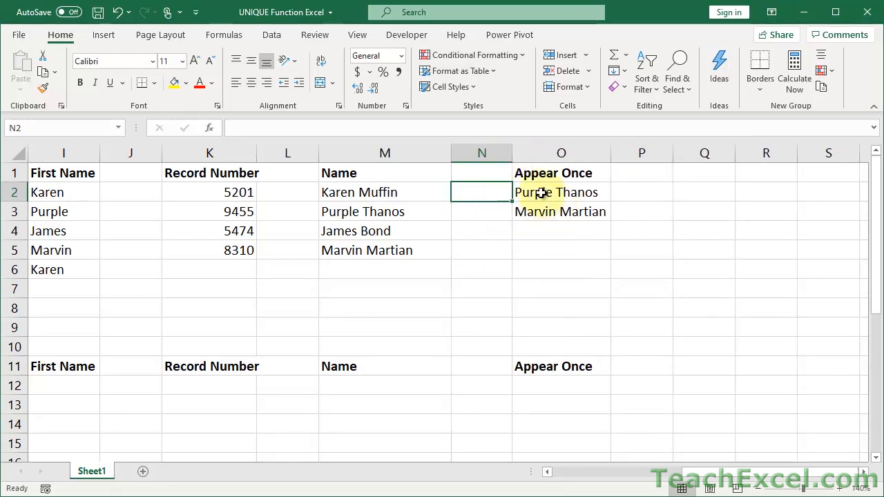
# Step: Inspect the UNIQUE formula under Appear Once in O2, including its exactly_once argument
pyautogui.click(541, 193)
pyautogui.doubleClick(541, 194)
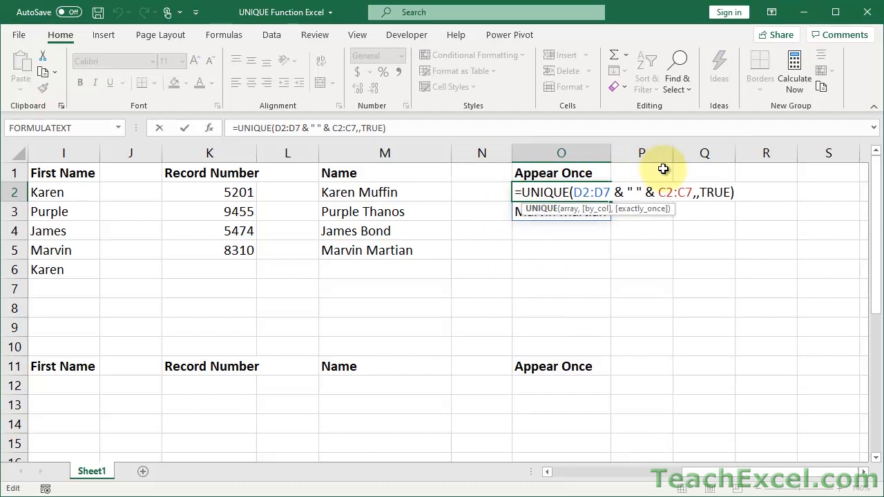
pyautogui.click(701, 193)
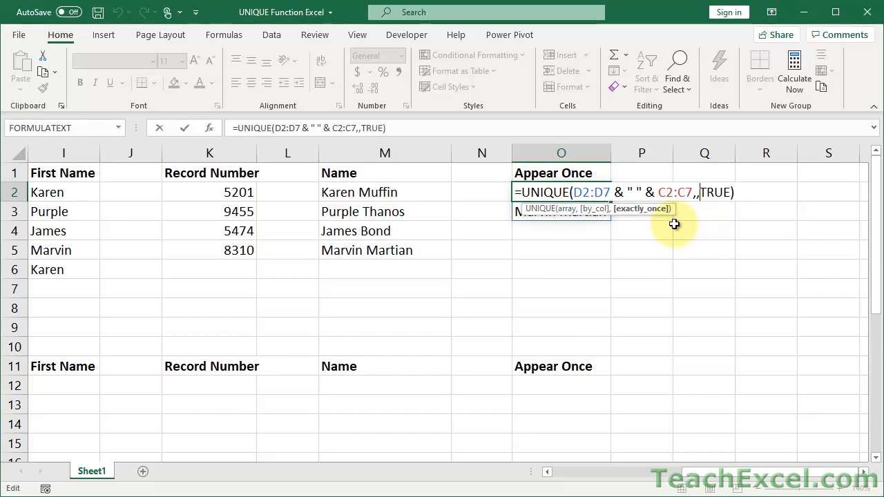
pyautogui.hotkey('ctrl', 'Return')
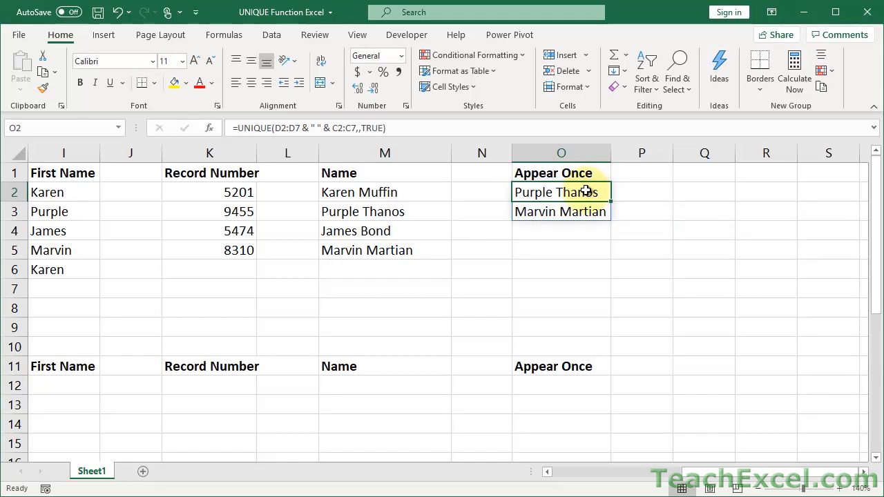
# Step: Review the empty by_col argument in O2's UNIQUE formula under Appear Once, and re-enter TRUE for its exactly_once argument
pyautogui.moveTo(698, 477); pyautogui.dragTo(556, 474)
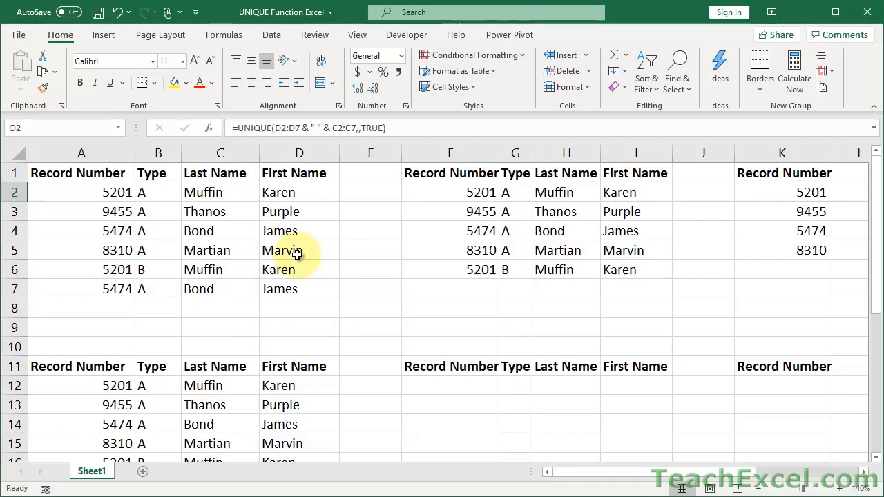
pyautogui.moveTo(684, 475); pyautogui.dragTo(739, 474)
pyautogui.click(864, 473)
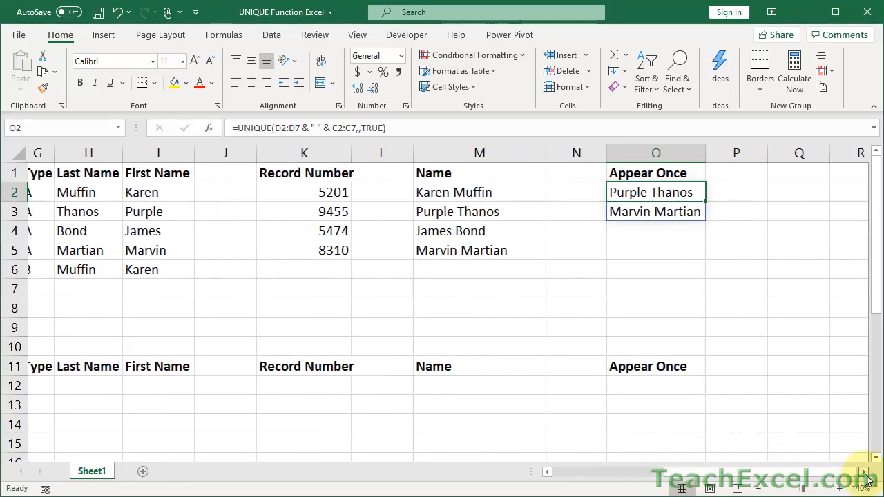
pyautogui.click(865, 474)
pyautogui.doubleClick(611, 191)
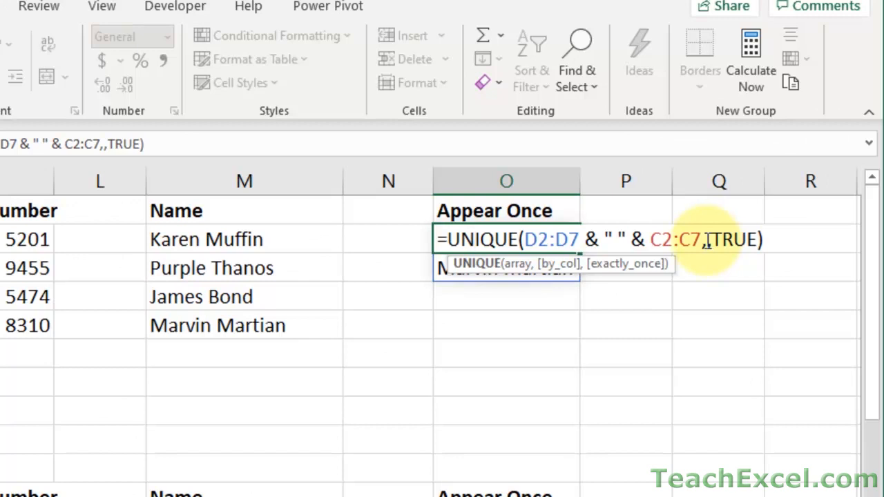
pyautogui.click(706, 241)
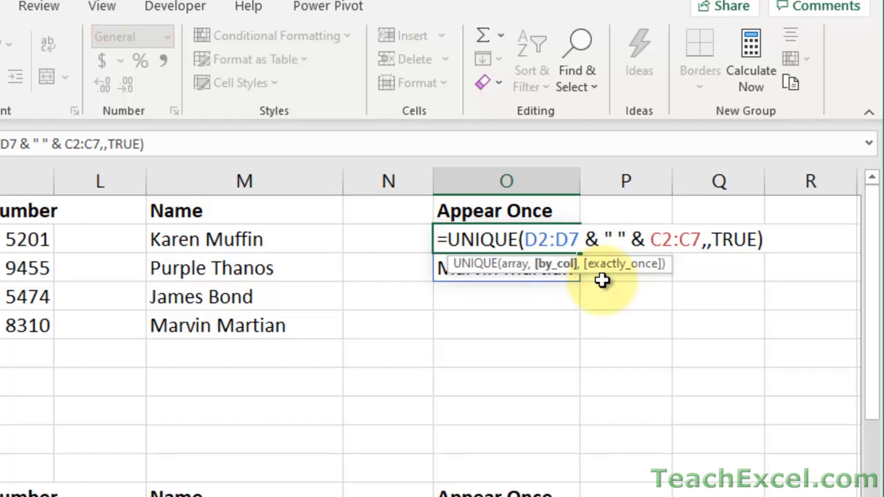
pyautogui.doubleClick(733, 239)
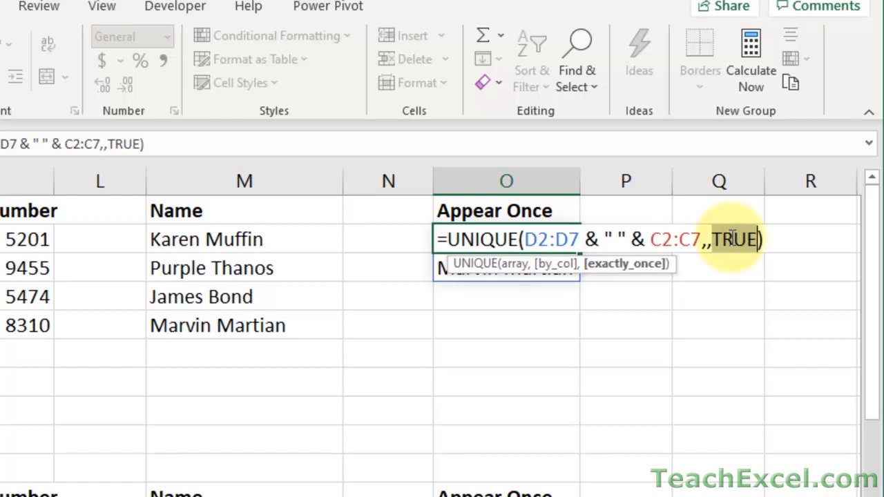
pyautogui.press('BackSpace')
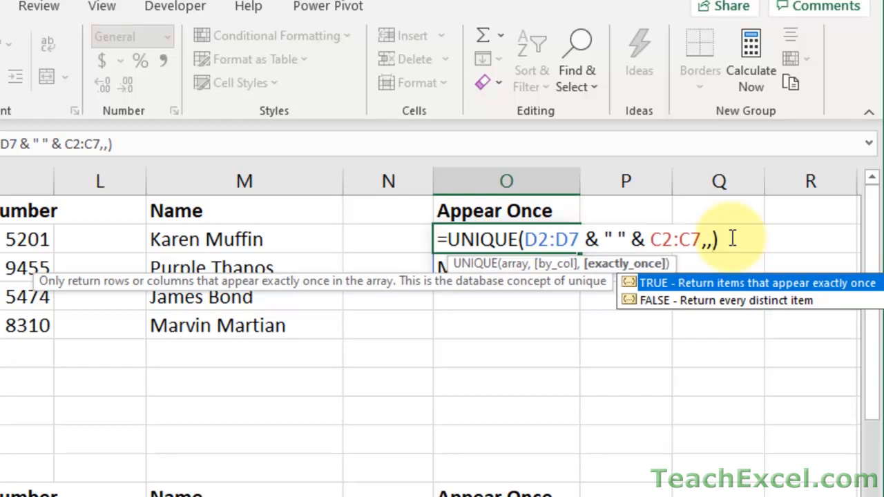
pyautogui.write('true')
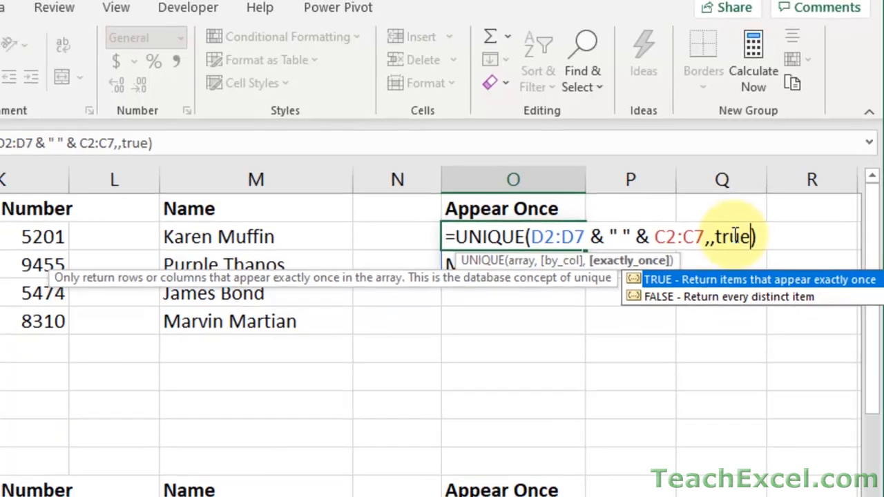
pyautogui.press('Tab')
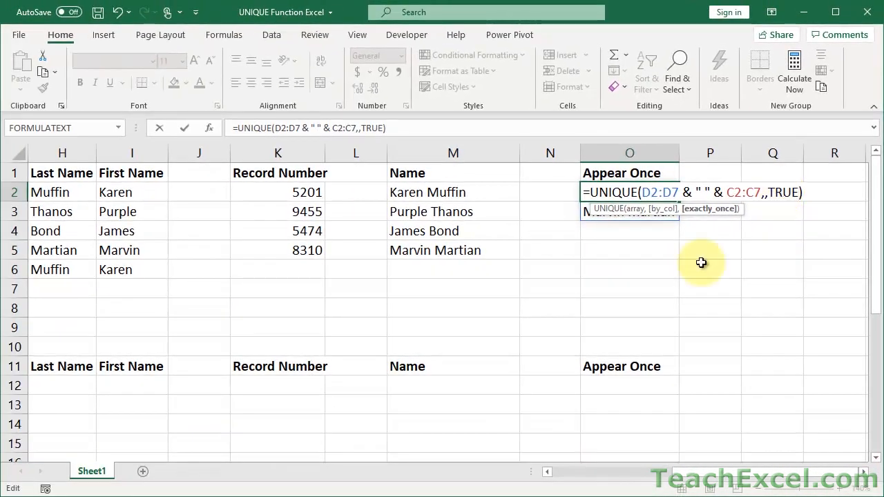
pyautogui.press('Return')
# Step: Start a new record in row 8 of the upper source list, entering the last name in C8 and the first name in D8
pyautogui.moveTo(691, 475); pyautogui.dragTo(568, 474)
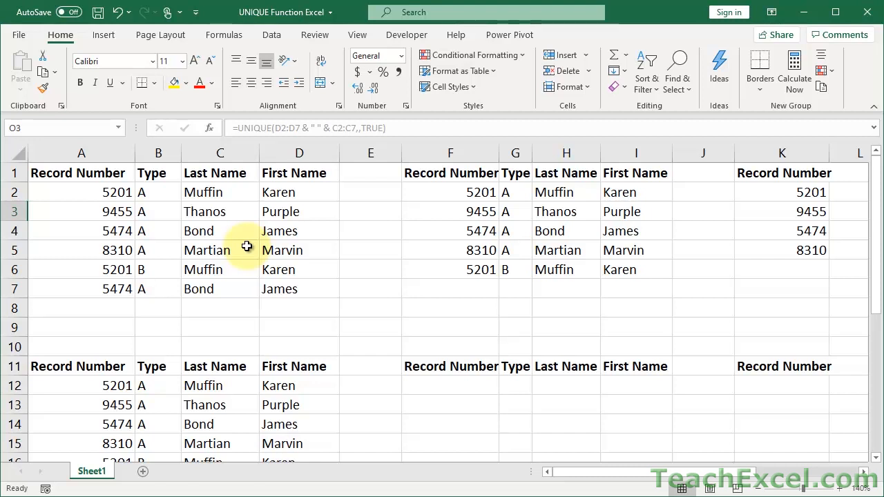
pyautogui.click(876, 457)
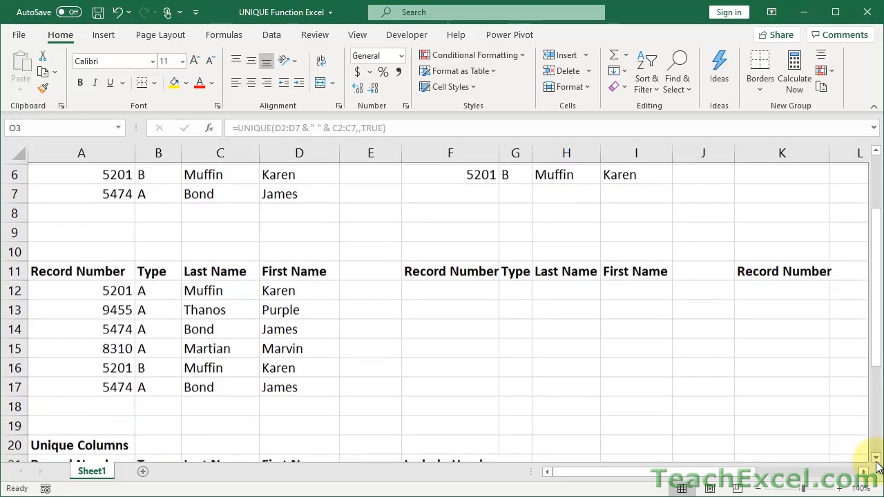
pyautogui.click(876, 458)
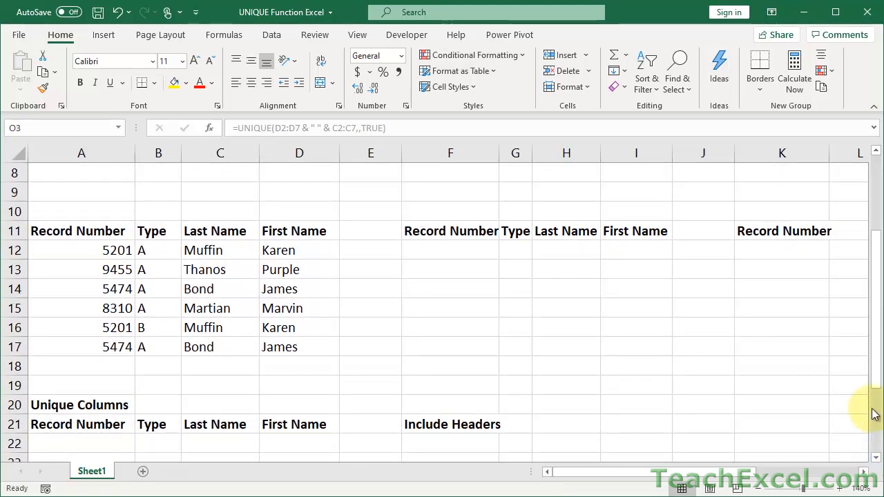
pyautogui.moveTo(877, 387); pyautogui.dragTo(867, 282)
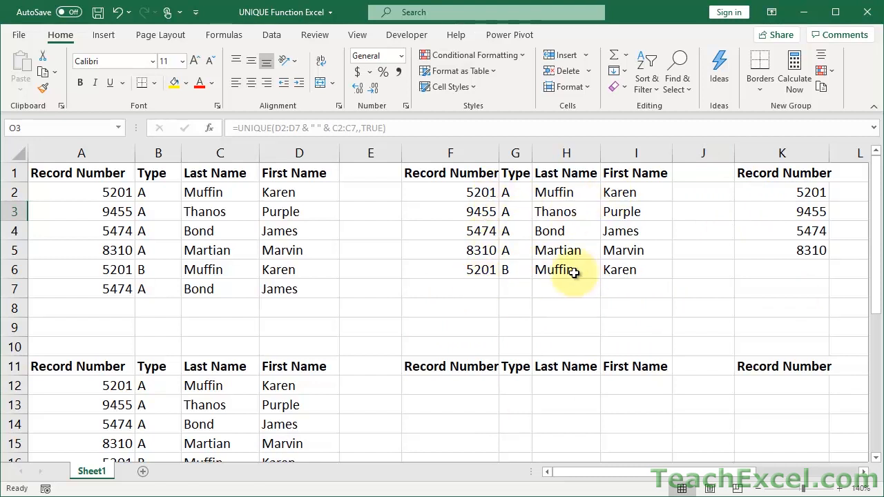
pyautogui.click(221, 313)
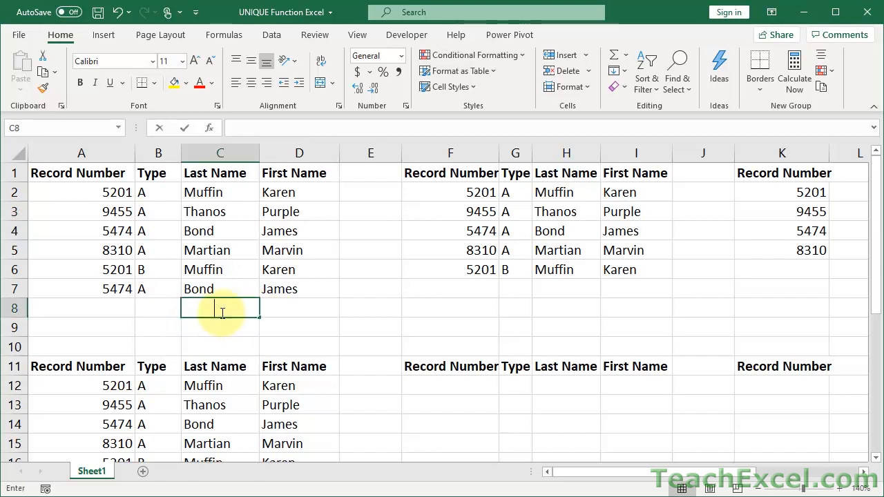
pyautogui.write('Berry')
pyautogui.press('Tab')
pyautogui.write('Blue')
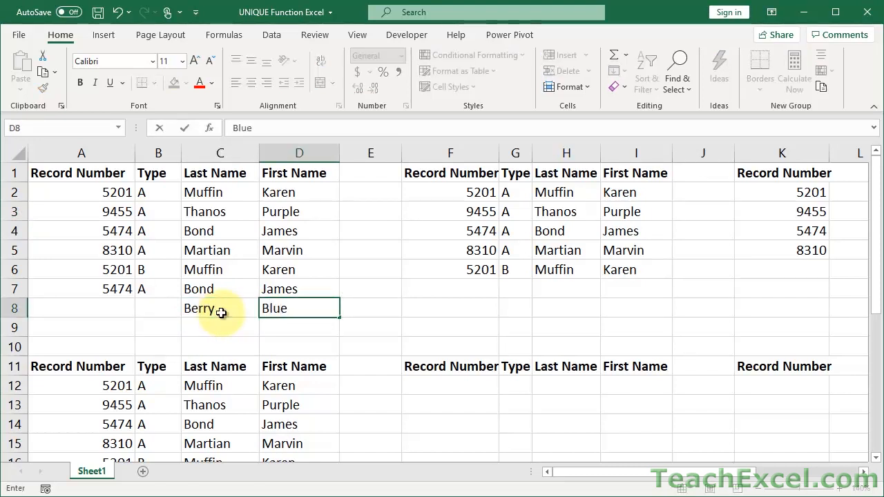
# Step: Complete the new record in row 8 with type A in B8 and record number 1234 in A8
pyautogui.click(158, 305)
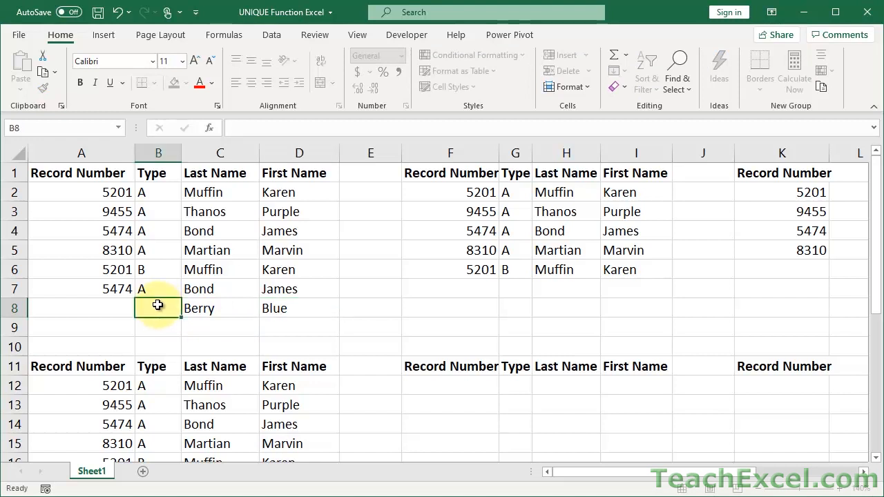
pyautogui.write('A')
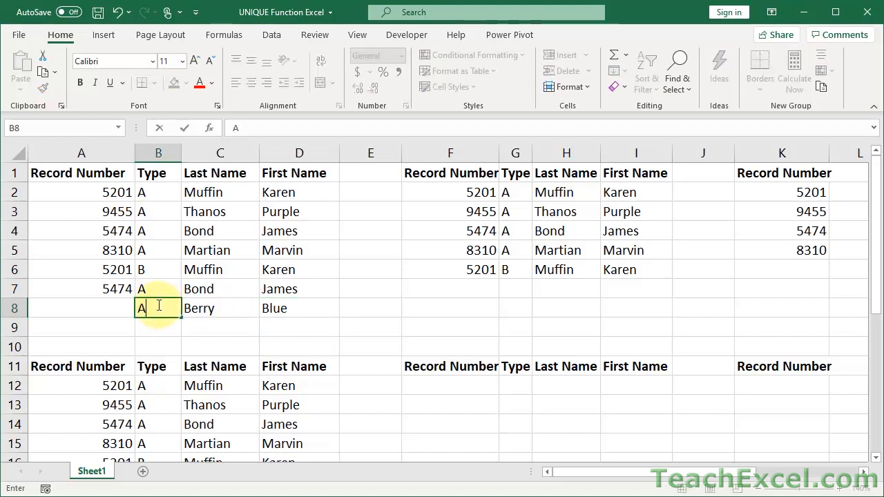
pyautogui.hotkey('shift', 'Tab')
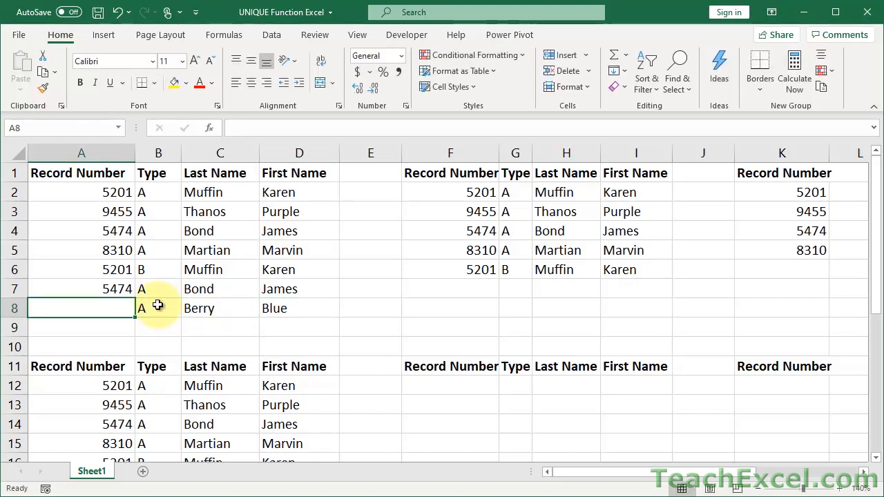
pyautogui.write('1234')
pyautogui.press('Return')
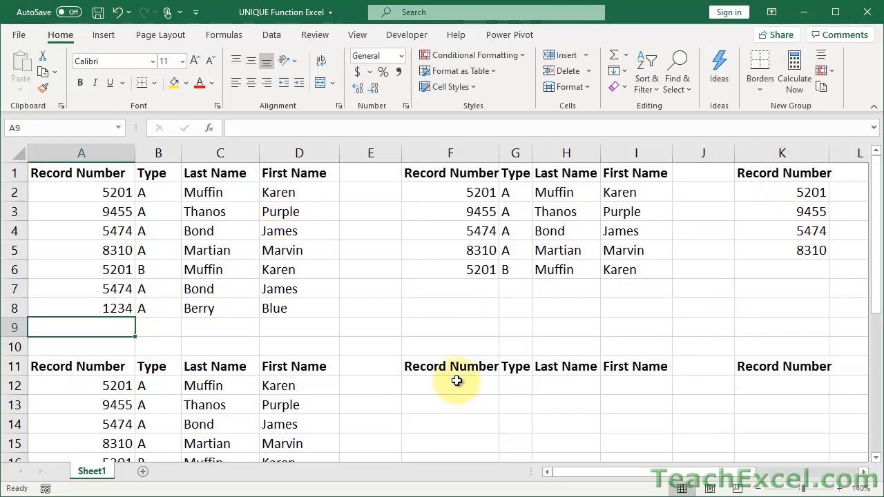
# Step: Convert the second data list A11:D17 into an Excel table with headers
pyautogui.scroll(-2, 456, 381)
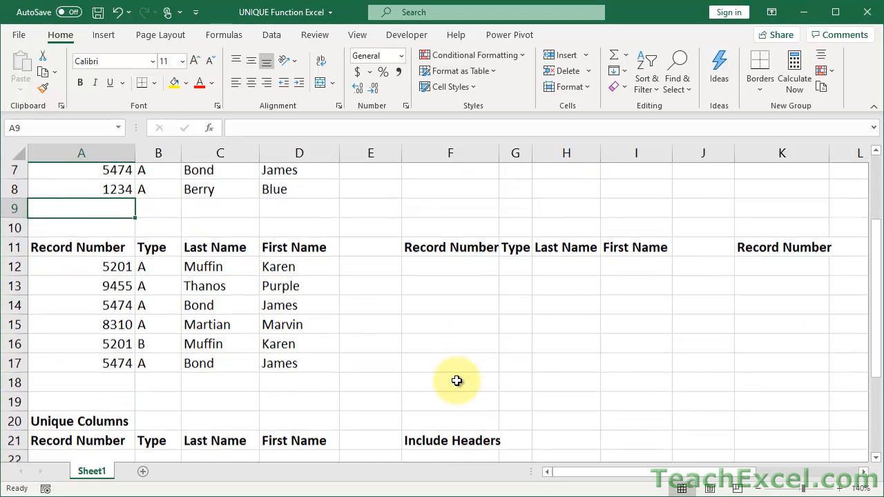
pyautogui.click(142, 301)
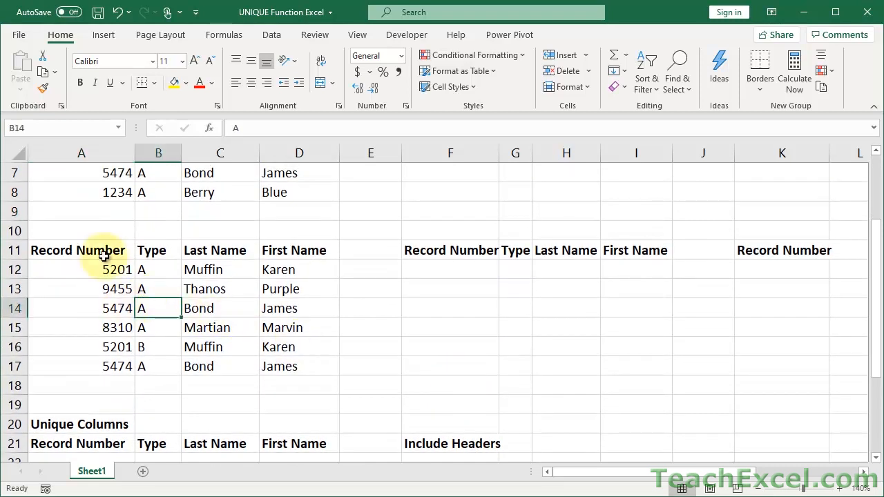
pyautogui.click(102, 35)
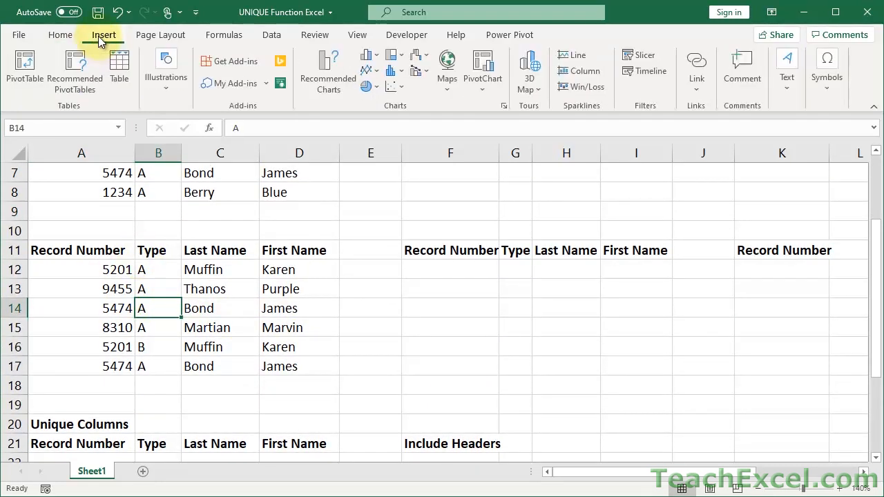
pyautogui.click(117, 67)
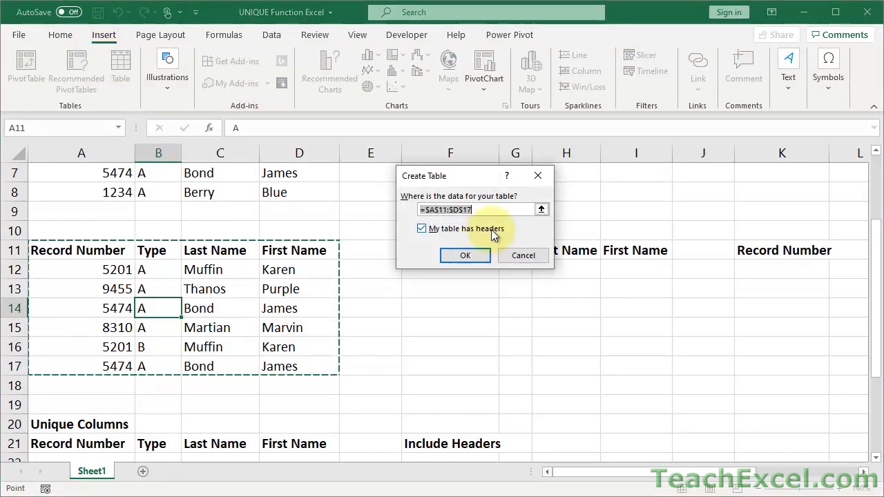
pyautogui.click(464, 257)
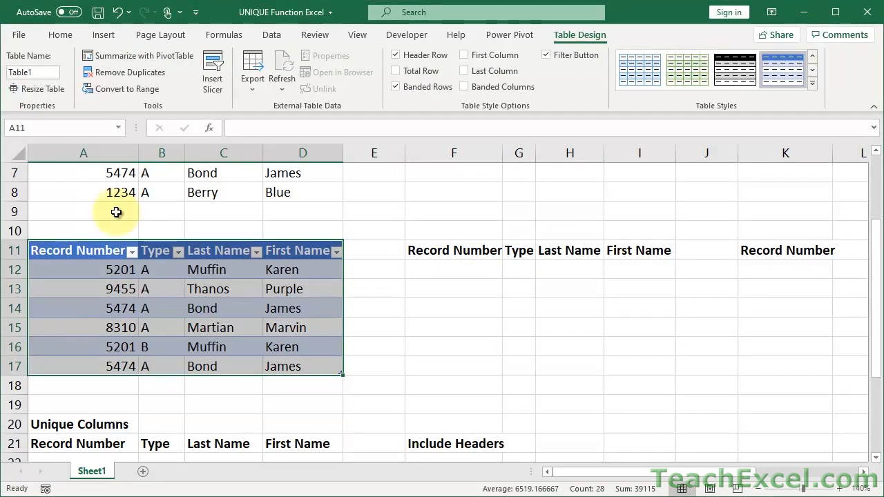
pyautogui.click(95, 274)
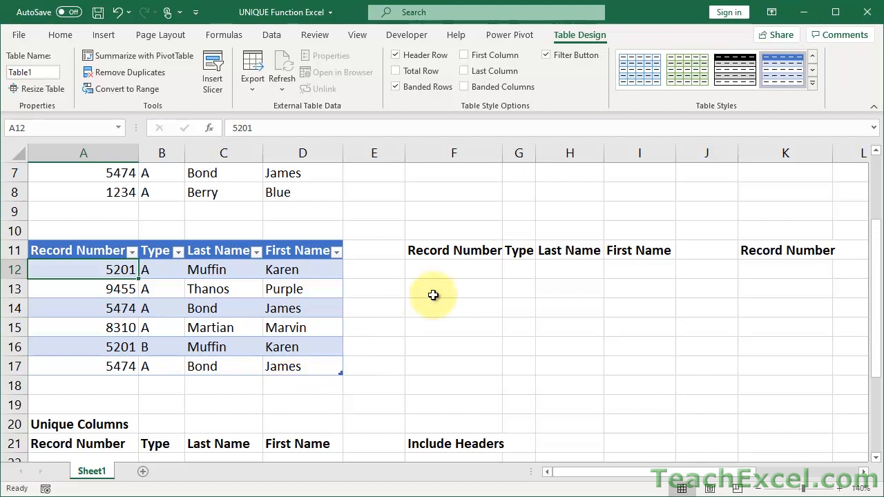
# Step: Enter =UNIQUE(Table1) in F12 to list the table's unique records under the existing headers
pyautogui.click(444, 272)
pyautogui.write('=unq')
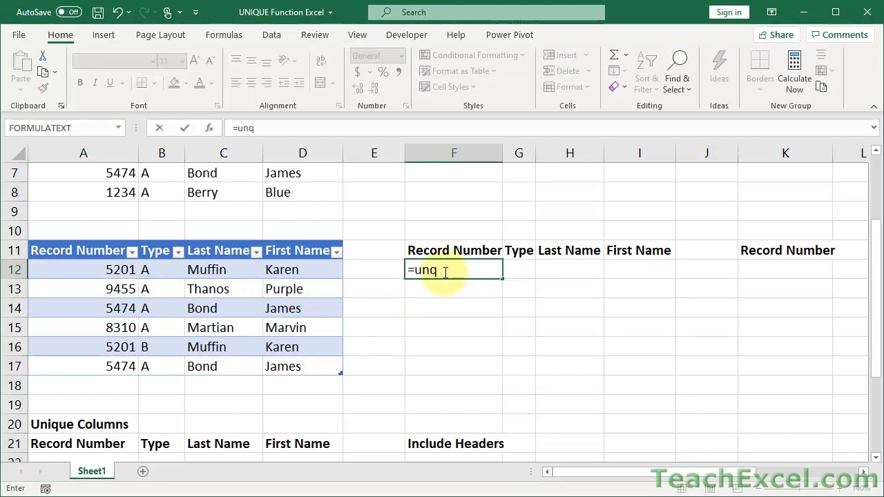
pyautogui.press('BackSpace')
pyautogui.write('iq')
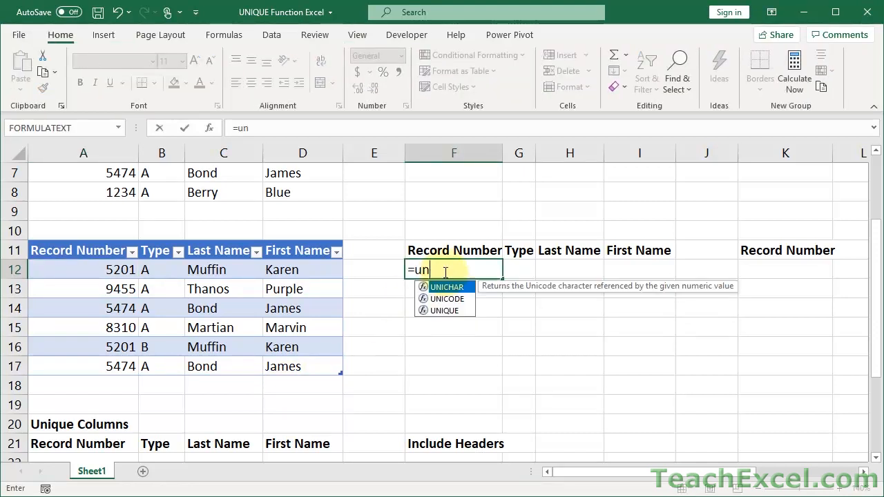
pyautogui.press('Tab')
pyautogui.moveTo(59, 270); pyautogui.dragTo(295, 369)
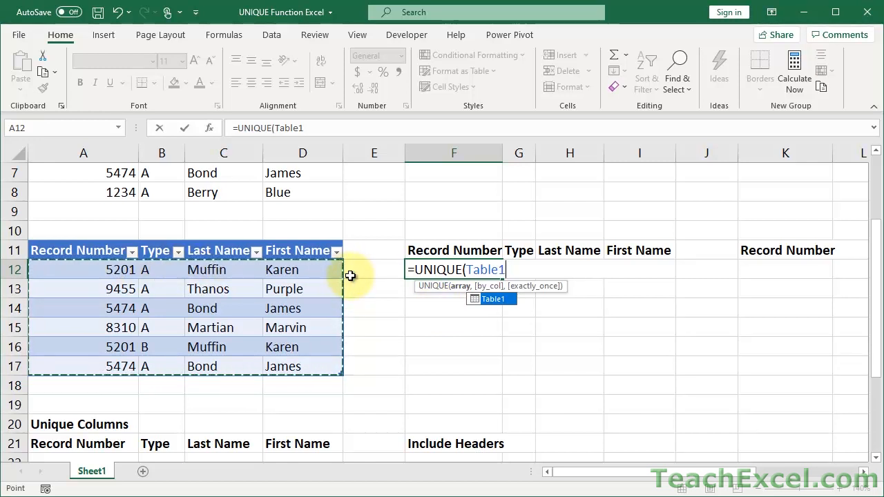
pyautogui.press('Return')
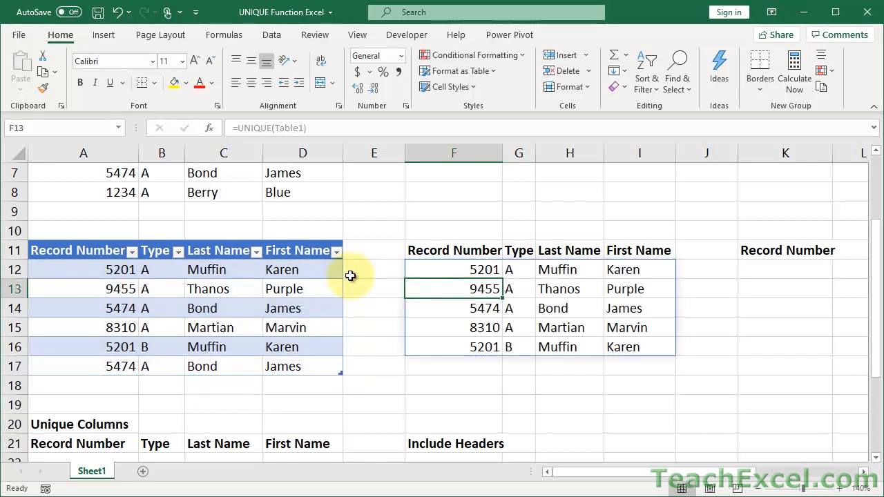
pyautogui.doubleClick(477, 250)
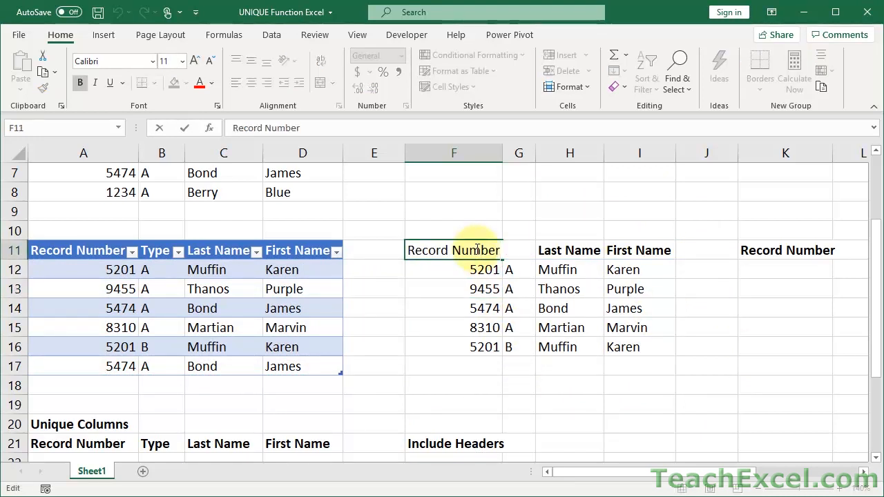
pyautogui.press('Escape')
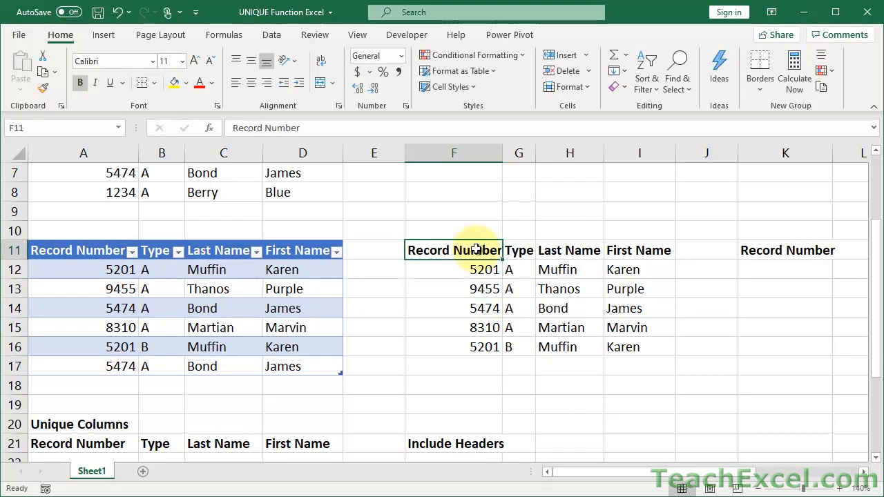
# Step: Start a new record directly below the table in row 18, entering the last name in C18 and the first name in D18
pyautogui.scroll(2, 477, 249)
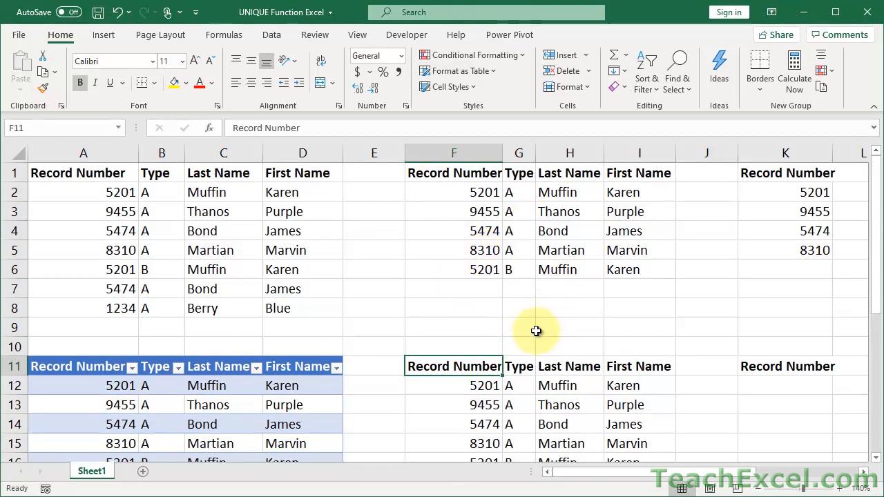
pyautogui.scroll(-3, 536, 331)
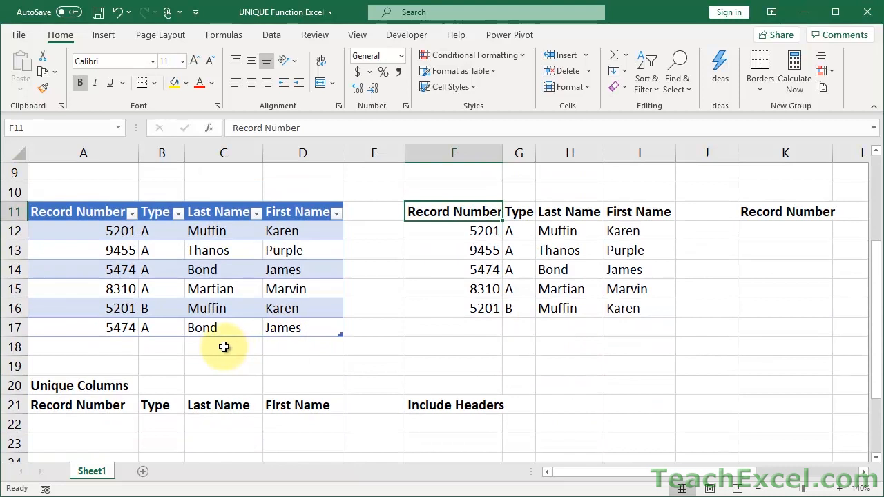
pyautogui.click(223, 346)
pyautogui.write('Berry')
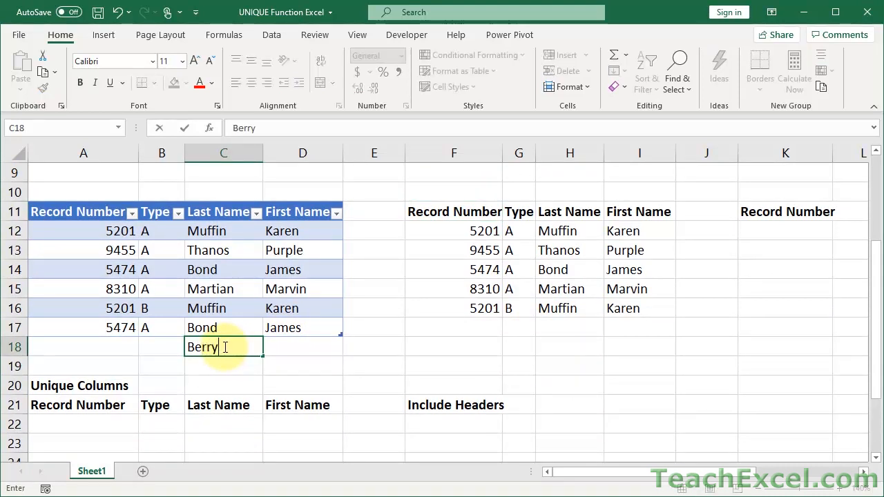
pyautogui.press('Tab')
pyautogui.write('Blu')
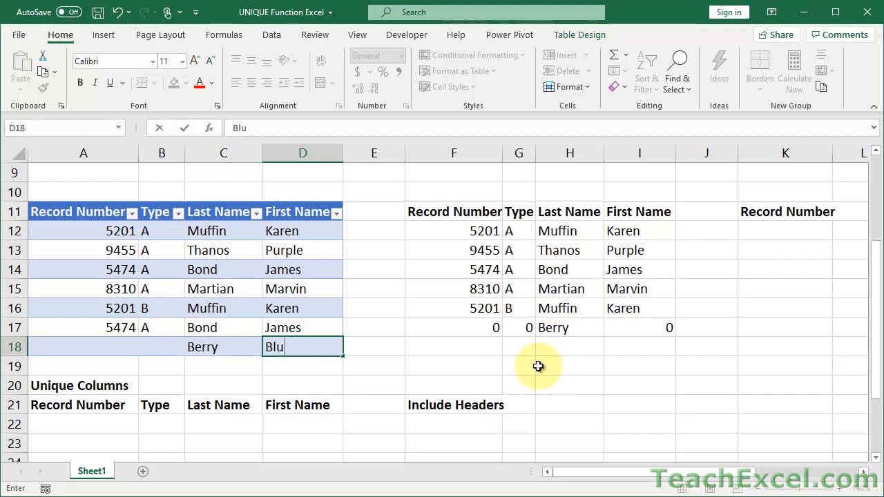
pyautogui.press('Left')
# Step: Complete the new table record in row 18 with type A in B18 and record number 1234 in A18
pyautogui.press('Left')
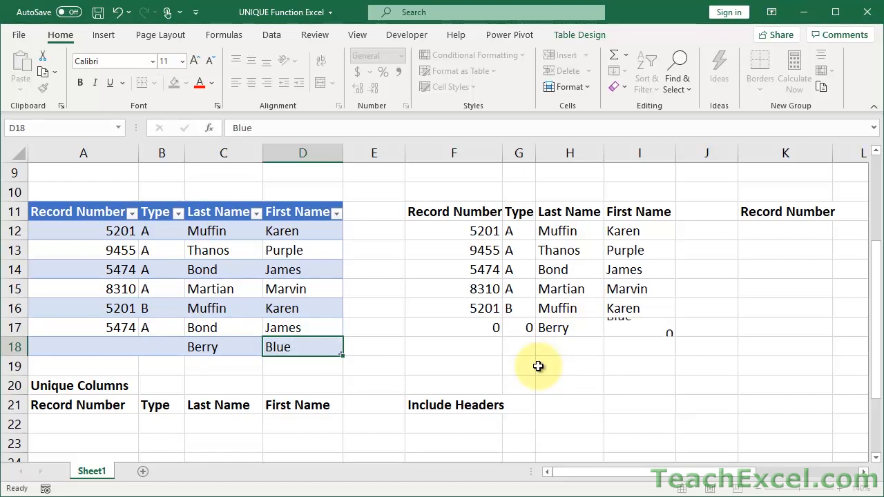
pyautogui.write('A')
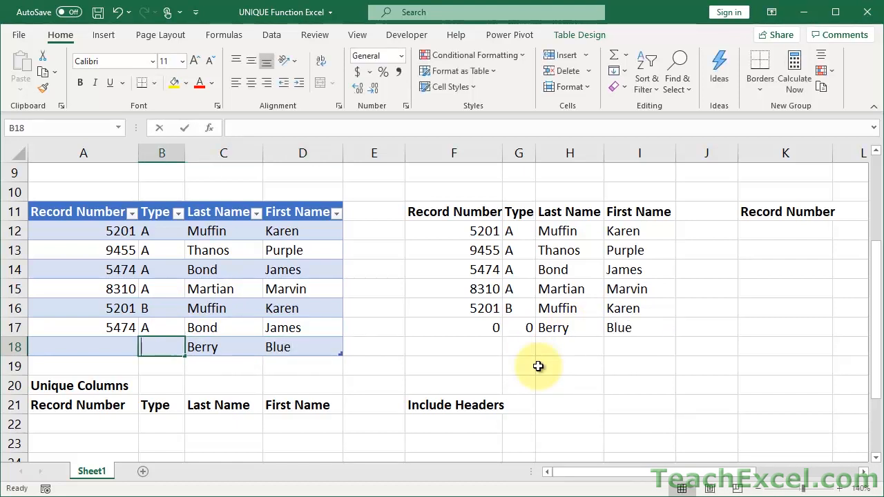
pyautogui.press('Left')
pyautogui.write('1234')
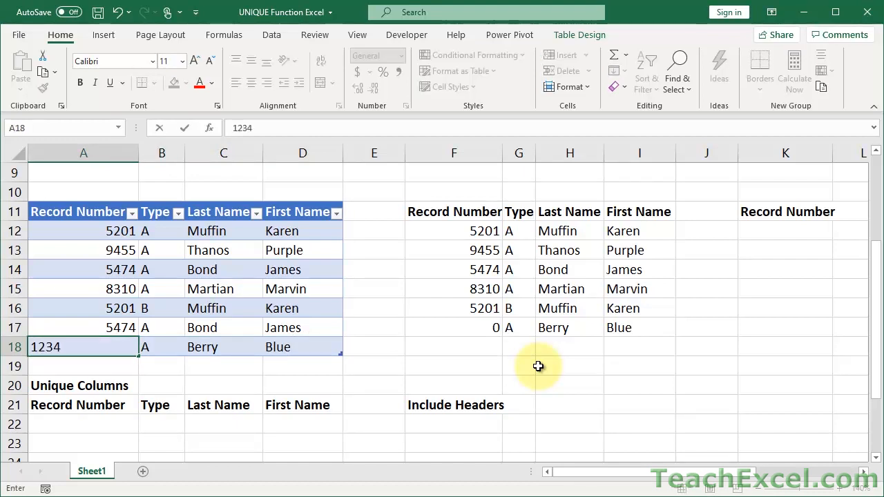
pyautogui.press('Right')
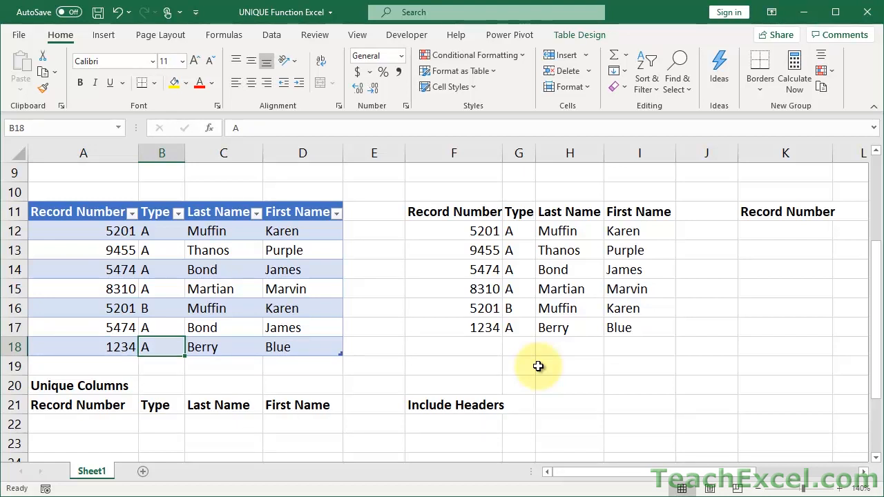
# Step: Enter =UNIQUE(Table1[Record Number]) in K12 to list the table's unique record numbers
pyautogui.click(784, 233)
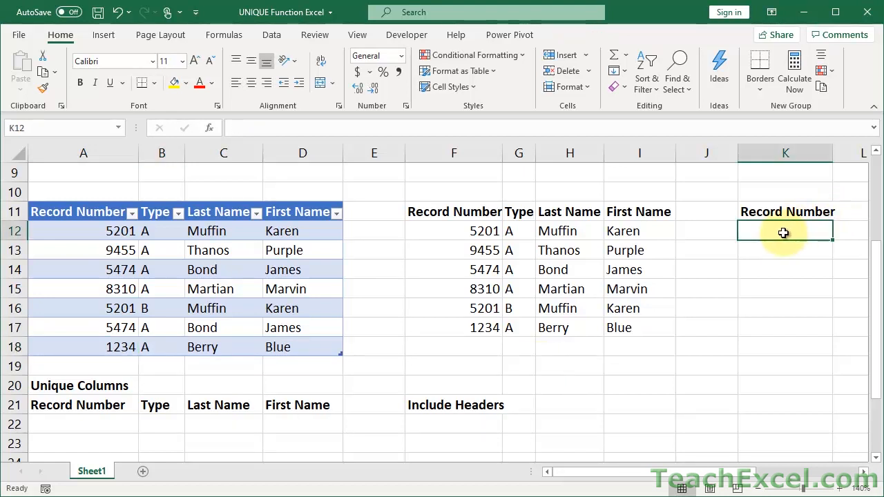
pyautogui.write('=uniq')
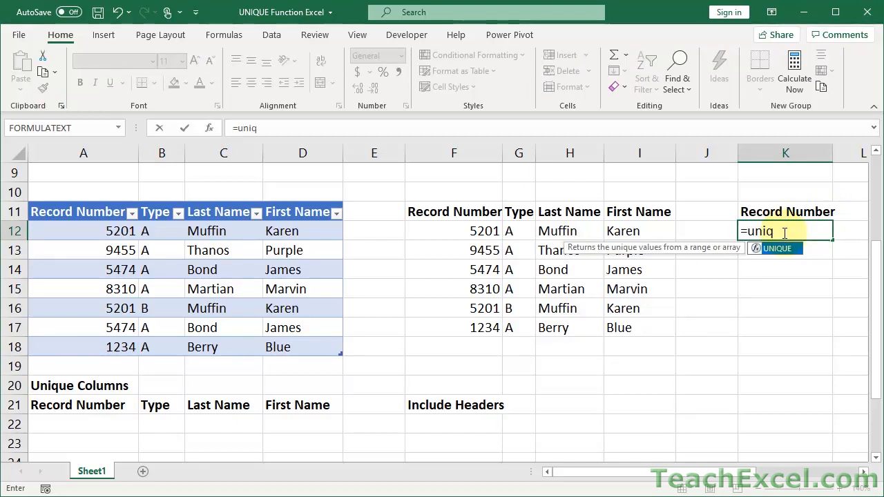
pyautogui.press('Tab')
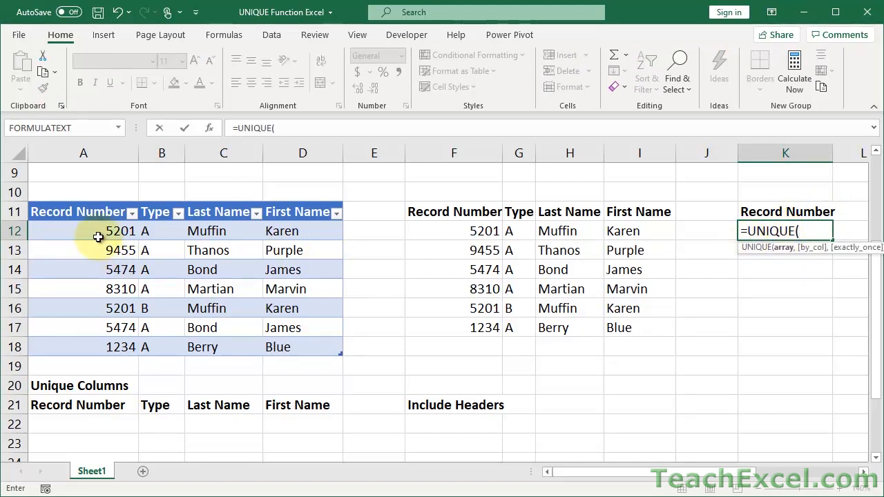
pyautogui.moveTo(96, 234); pyautogui.dragTo(96, 347)
pyautogui.click(779, 231)
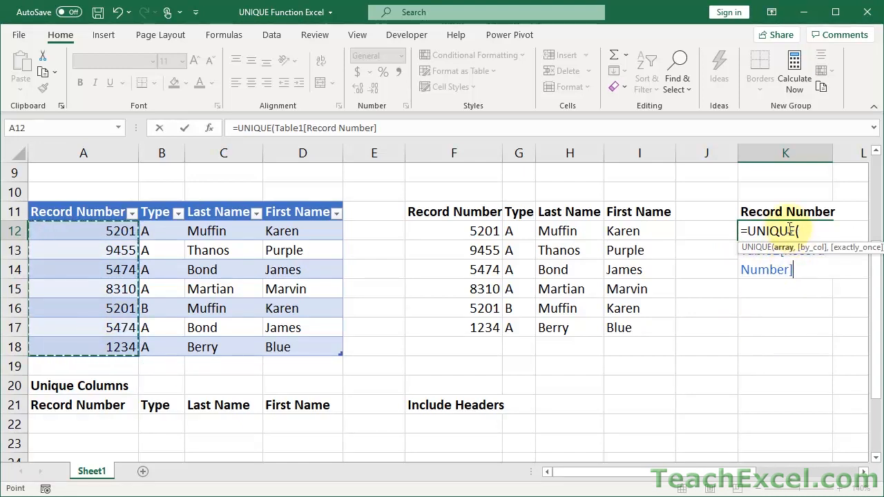
pyautogui.click(864, 471)
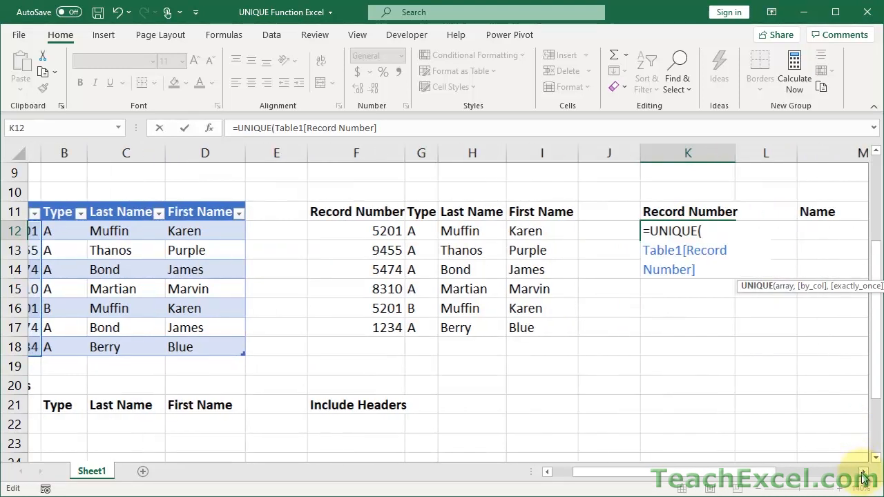
pyautogui.click(863, 472)
pyautogui.click(864, 472)
pyautogui.click(864, 471)
pyautogui.click(592, 230)
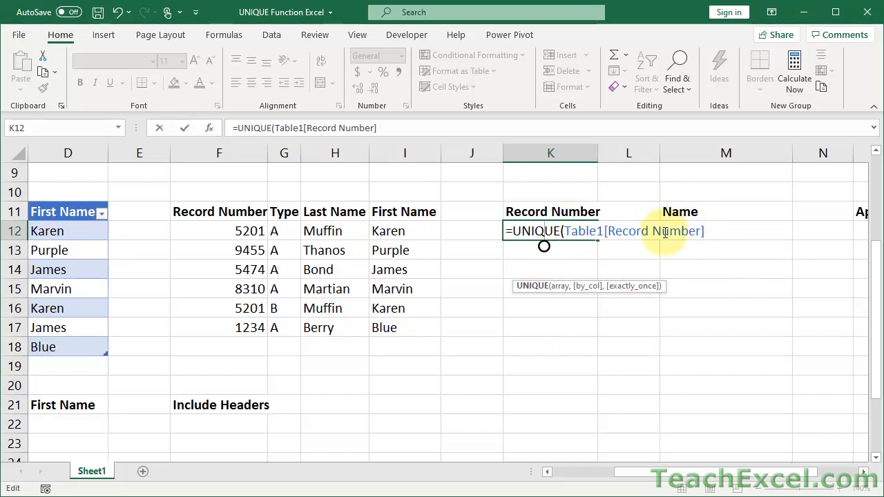
pyautogui.press('Return')
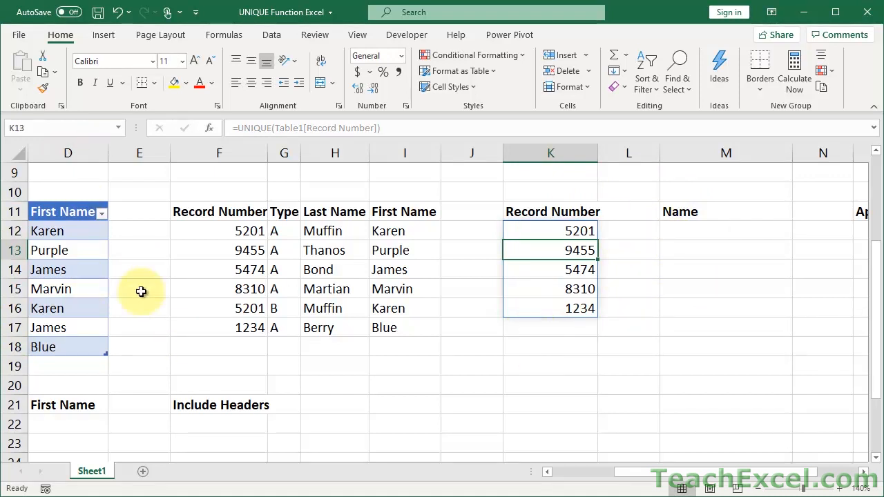
# Step: Enter =UNIQUE(Table1[First Name] & " " & Table1[Last Name]) in M12 to list the unique full names
pyautogui.click(719, 232)
pyautogui.write('=uniq')
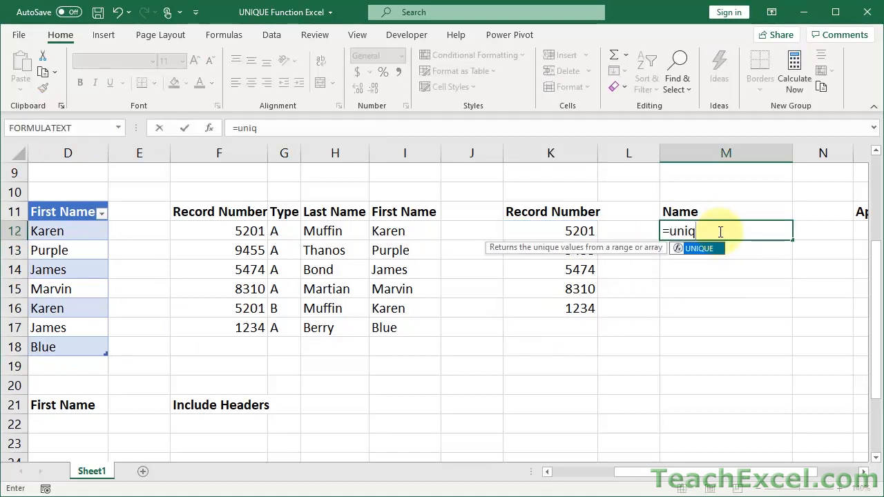
pyautogui.press('Tab')
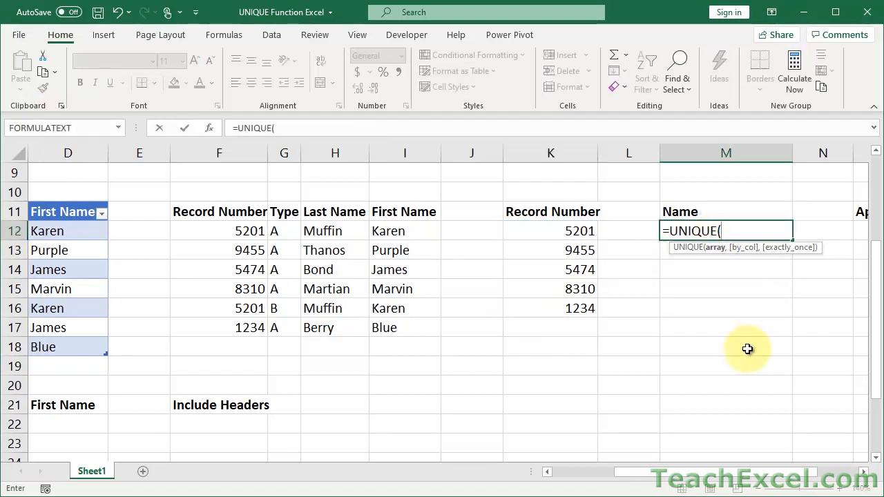
pyautogui.click(546, 473)
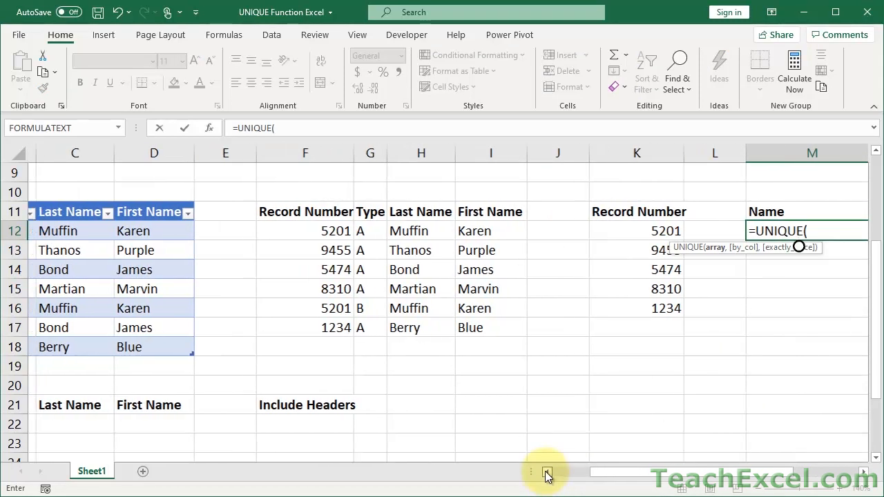
pyautogui.click(547, 473)
pyautogui.click(546, 473)
pyautogui.moveTo(292, 229); pyautogui.dragTo(309, 351)
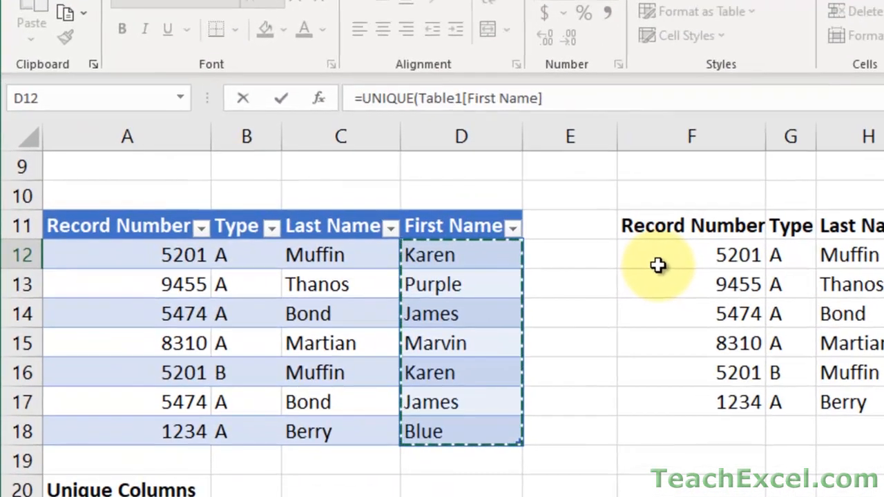
pyautogui.write(',')
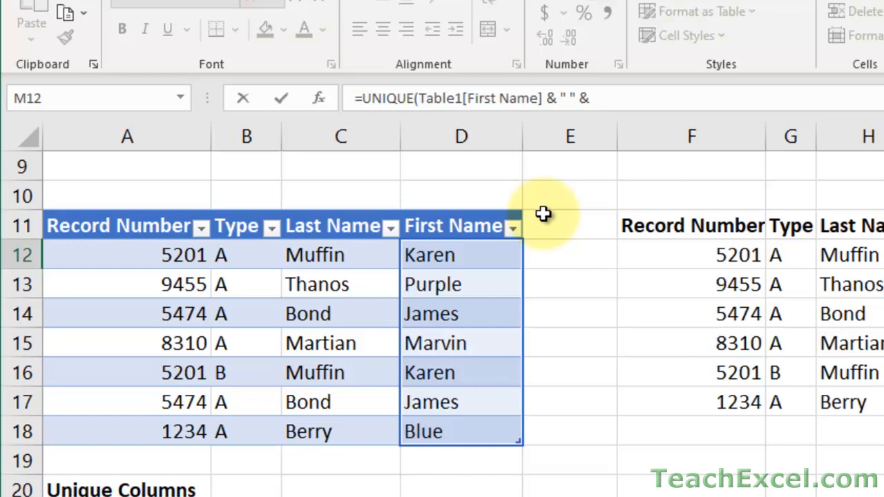
pyautogui.moveTo(353, 254); pyautogui.dragTo(351, 429)
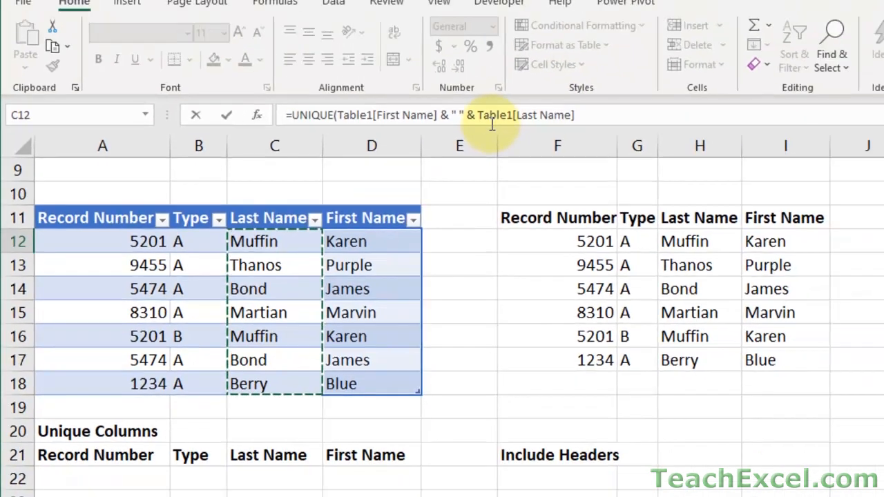
pyautogui.press('Return')
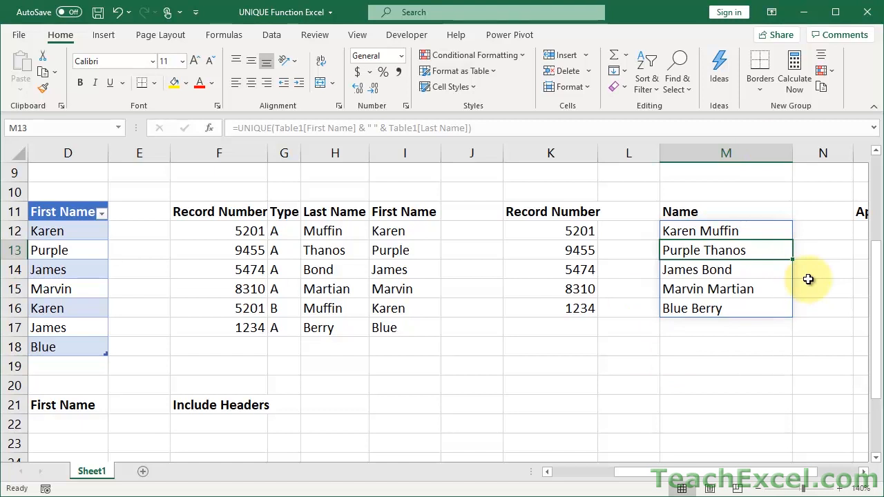
# Step: Enter =UNIQUE(Table1[First Name]&" "&Table1[Last Name],,TRUE) in O12 to list full names that appear exactly once
pyautogui.click(864, 474)
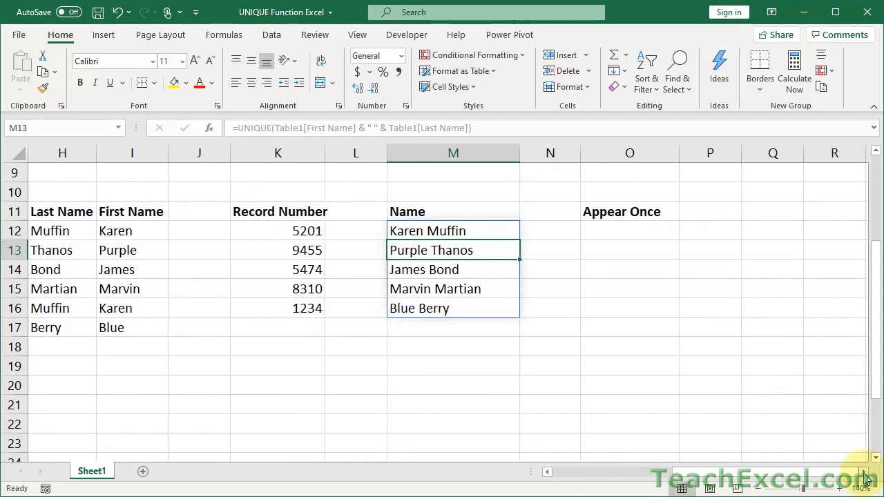
pyautogui.click(623, 238)
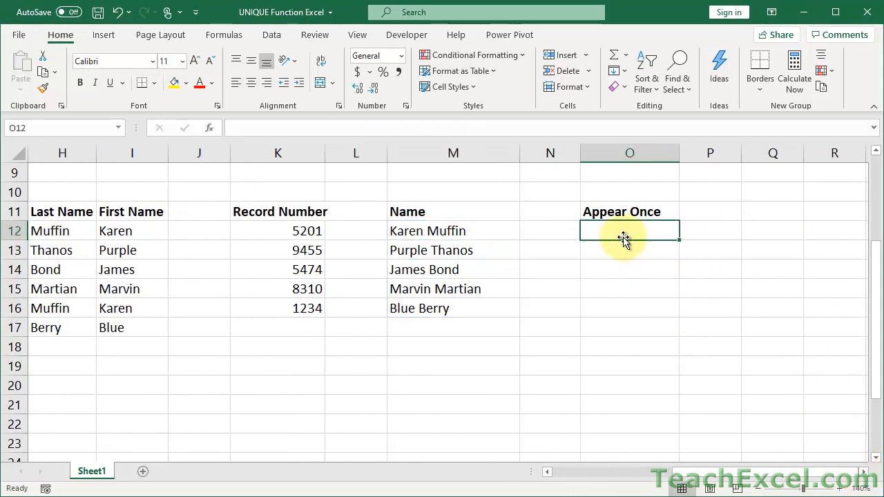
pyautogui.write('=uniq')
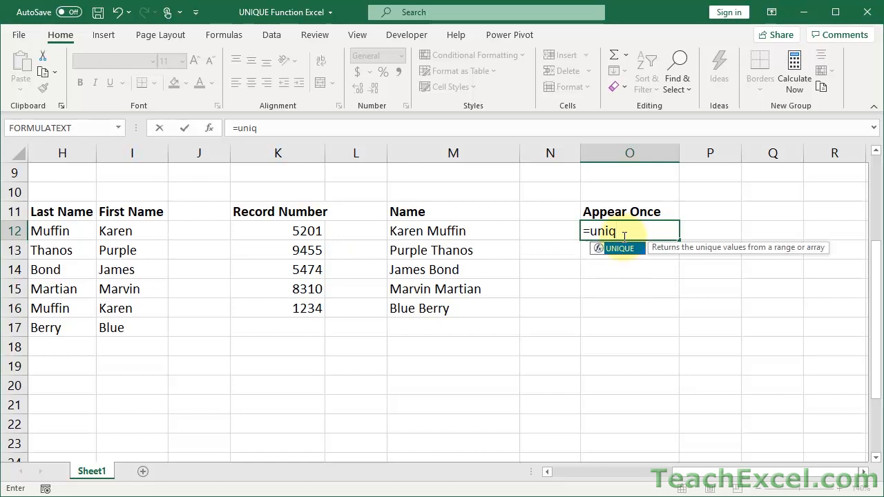
pyautogui.press('Tab')
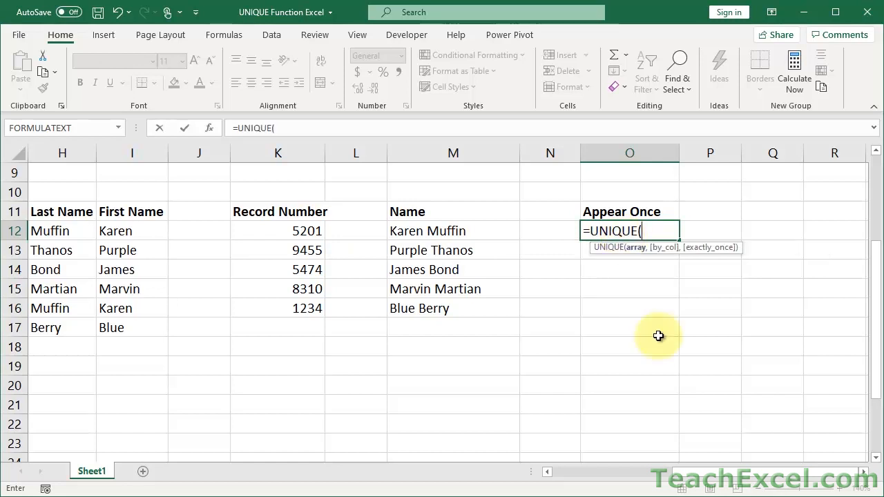
pyautogui.click(633, 473)
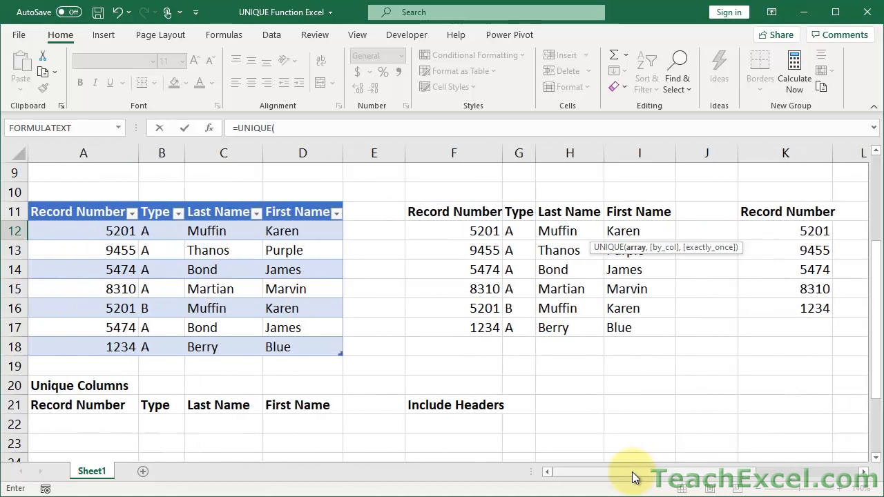
pyautogui.moveTo(293, 231); pyautogui.dragTo(304, 347)
pyautogui.write('&" "&')
pyautogui.moveTo(227, 231); pyautogui.dragTo(228, 347)
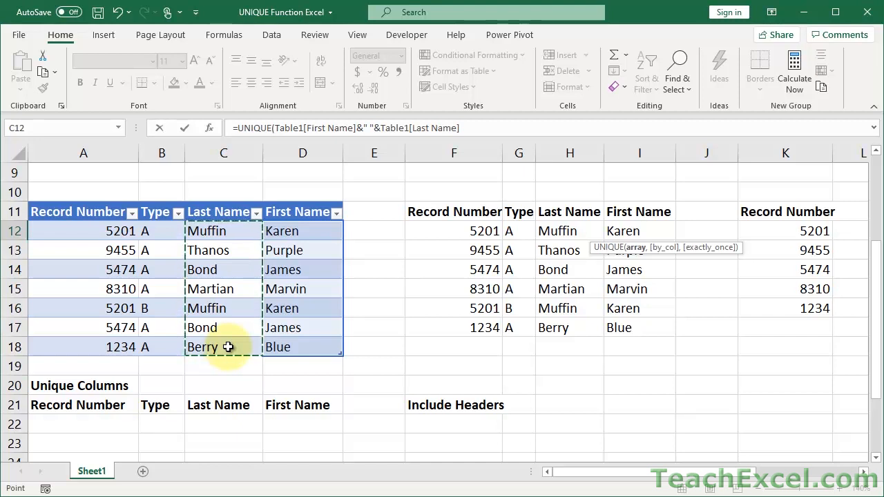
pyautogui.write(',,')
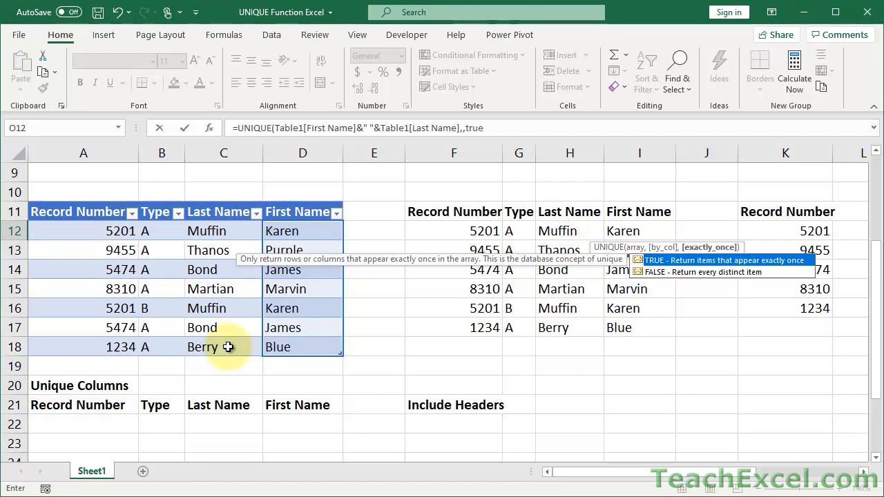
pyautogui.write('true')
pyautogui.press('Return')
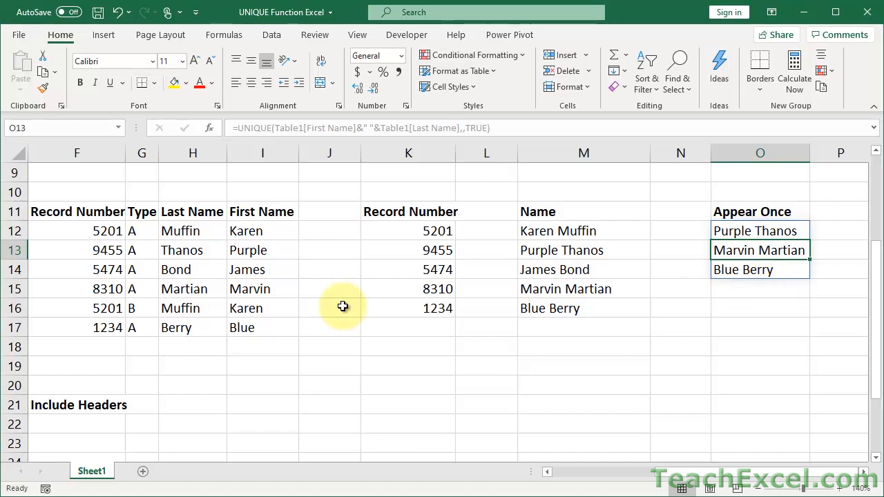
# Step: Enter =UNIQUE(Table1,TRUE) in A22 under Unique Columns to return the table's unique columns
pyautogui.hscroll(-3, 343, 306)
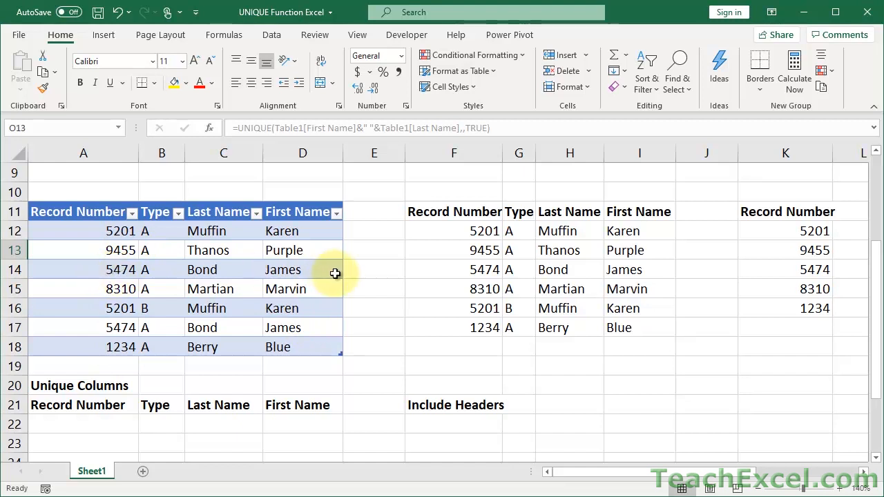
pyautogui.scroll(-2, 334, 274)
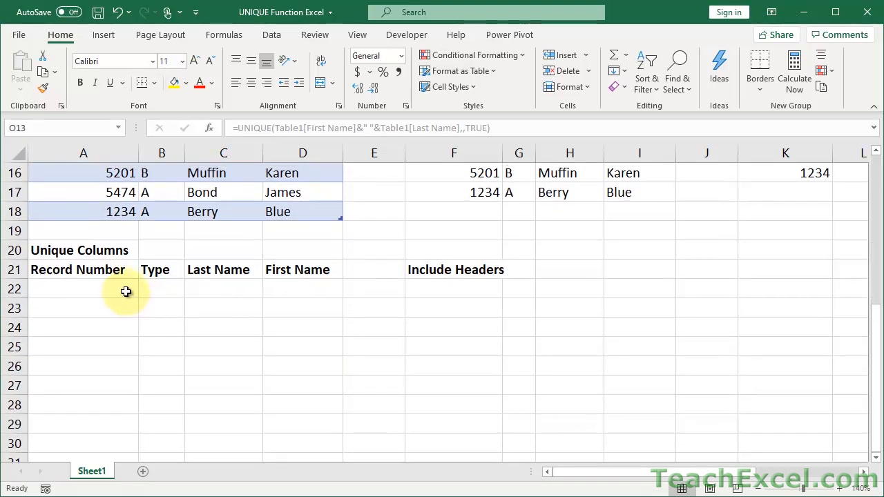
pyautogui.click(126, 291)
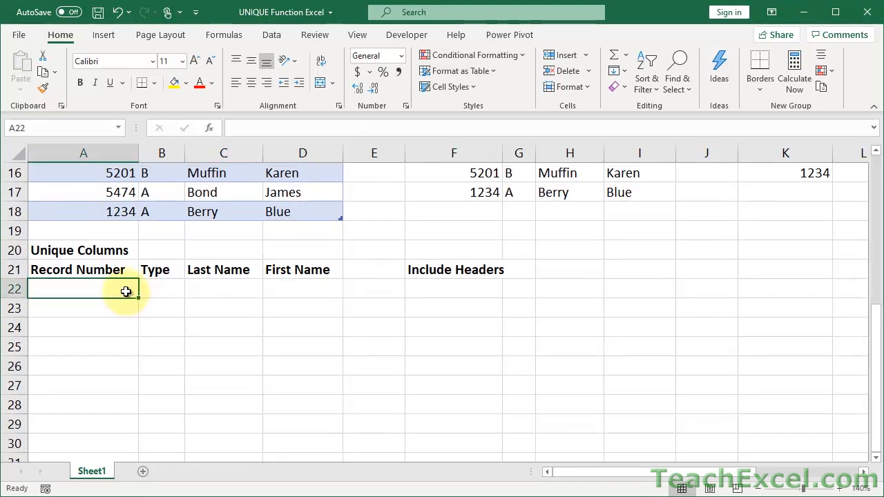
pyautogui.click(757, 488)
pyautogui.scroll(1, 542, 310)
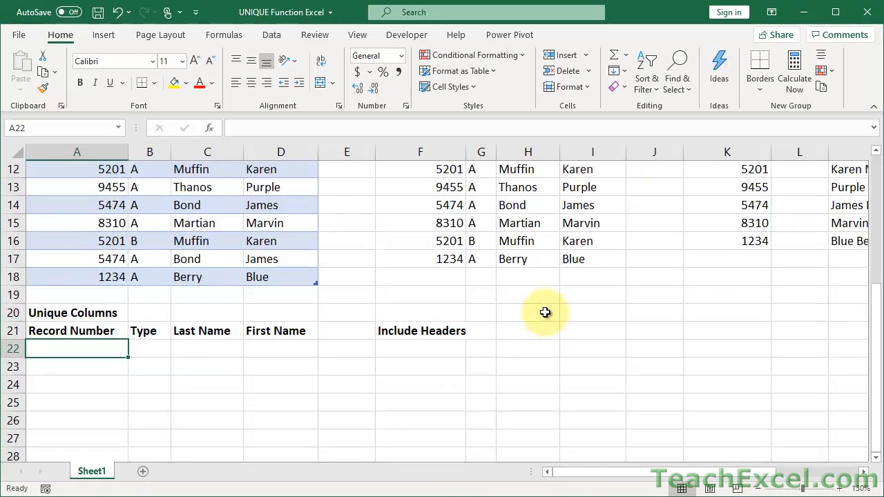
pyautogui.write('=uniq')
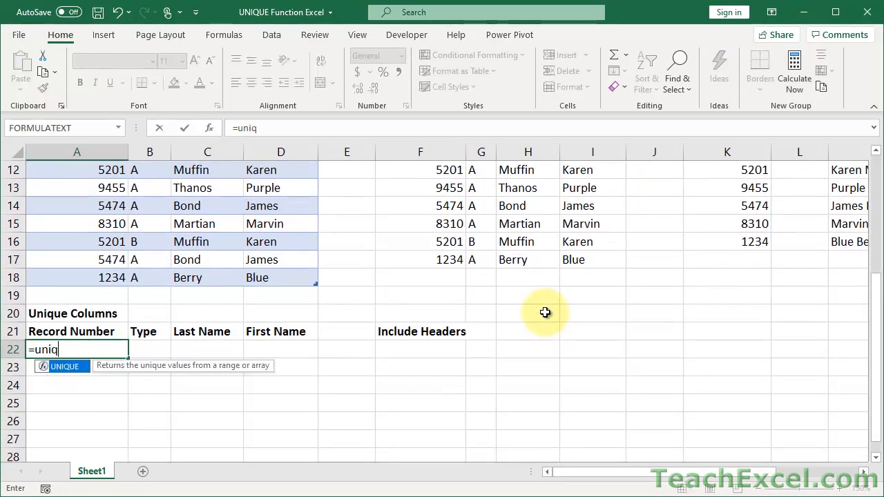
pyautogui.press('Tab')
pyautogui.scroll(1, 223, 282)
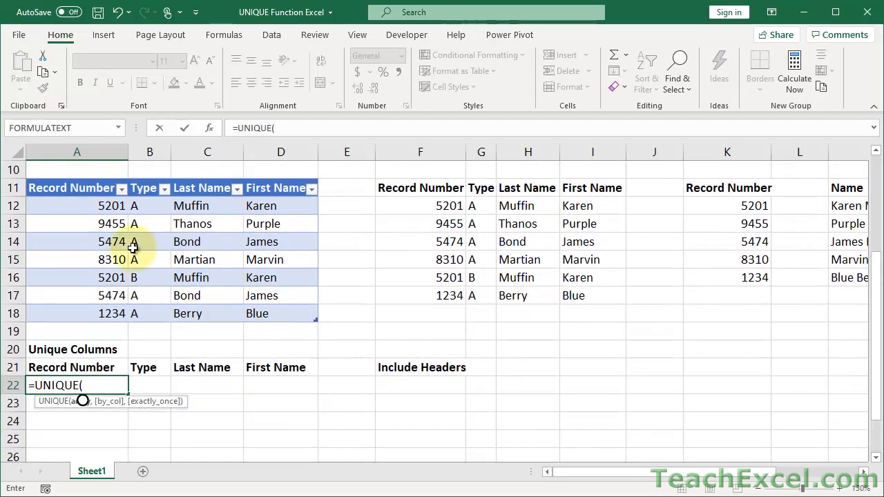
pyautogui.moveTo(93, 201); pyautogui.dragTo(273, 313)
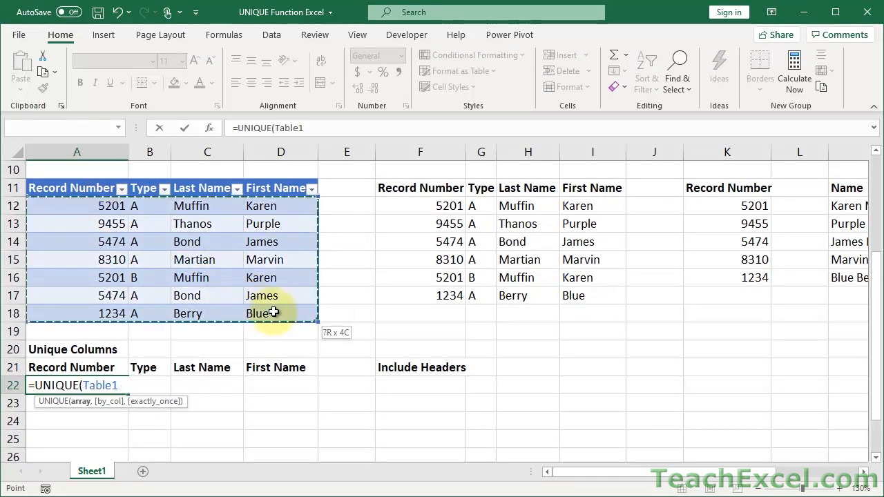
pyautogui.write(',')
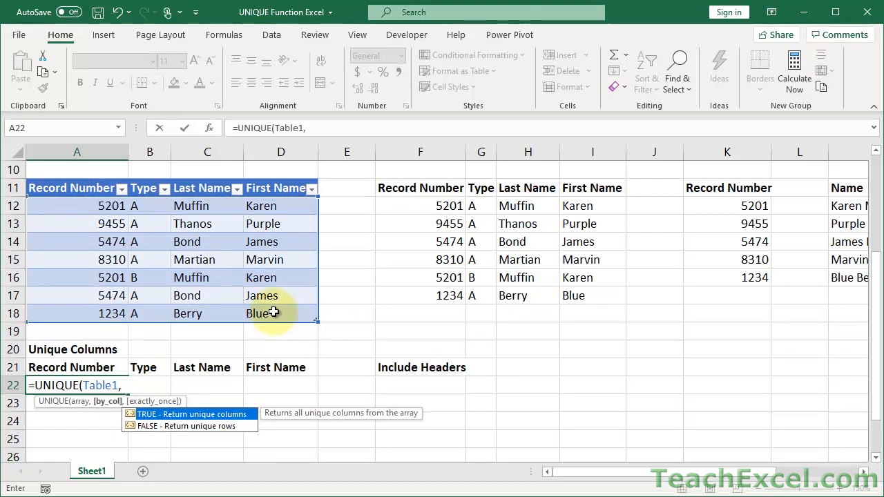
pyautogui.write('true')
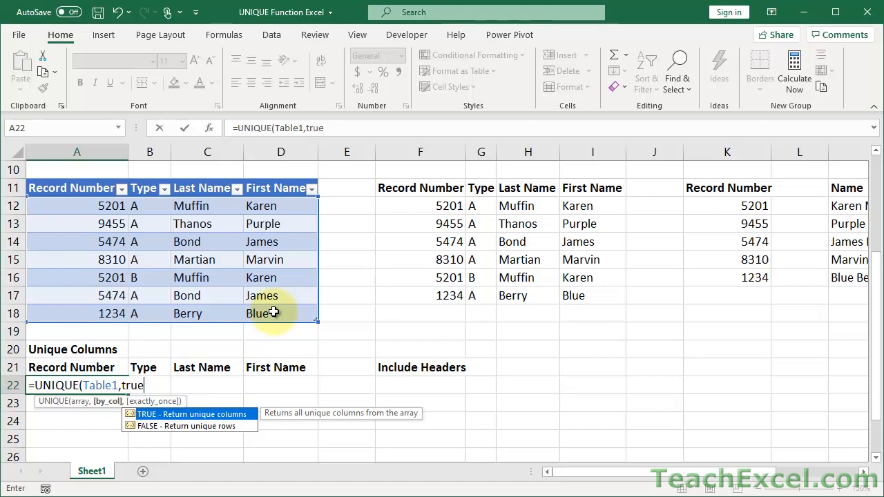
pyautogui.write(')')
pyautogui.press('Return')
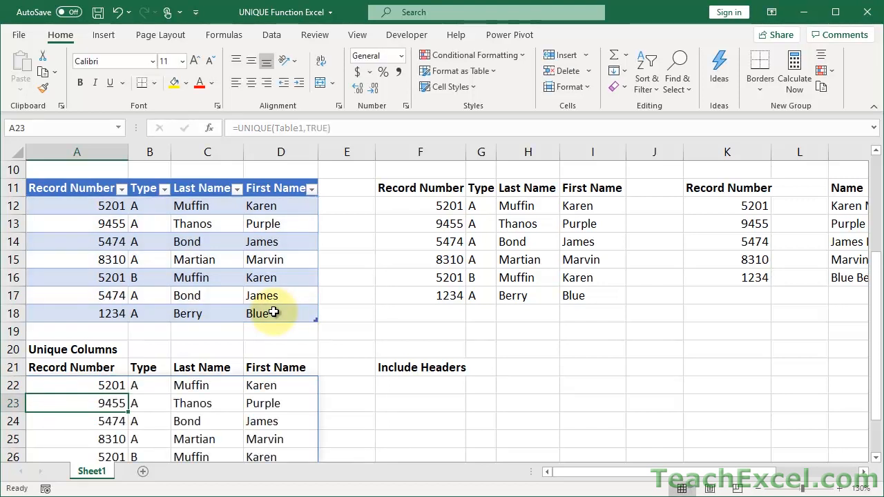
pyautogui.scroll(-2, 273, 313)
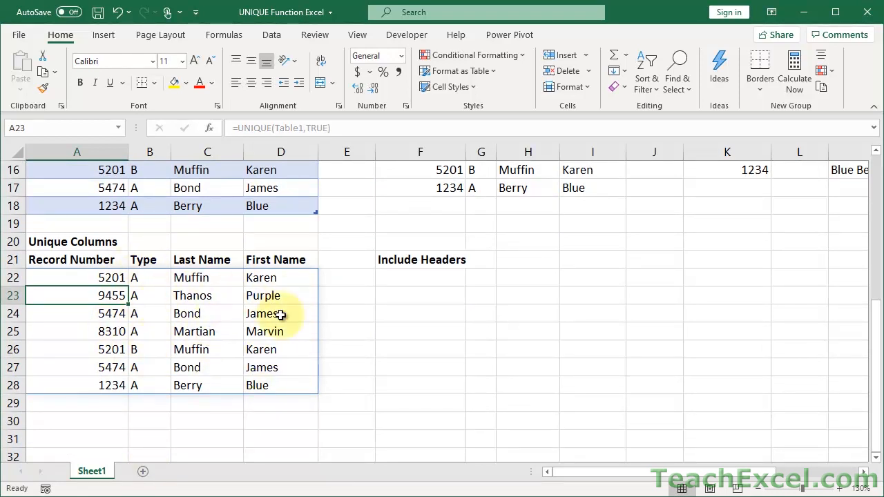
pyautogui.doubleClick(98, 259)
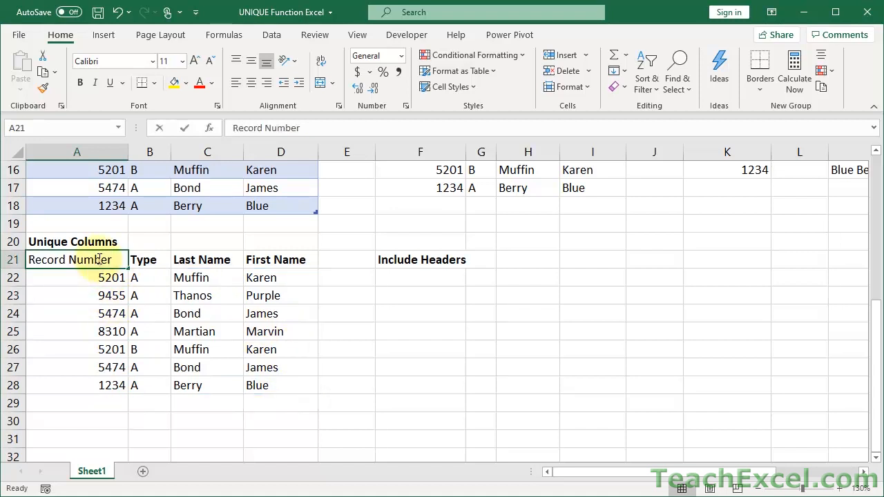
pyautogui.doubleClick(145, 259)
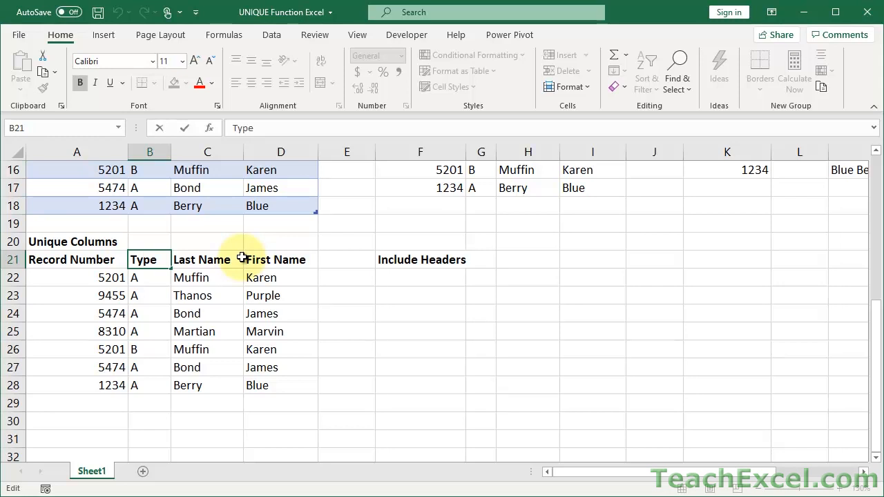
pyautogui.press('Escape')
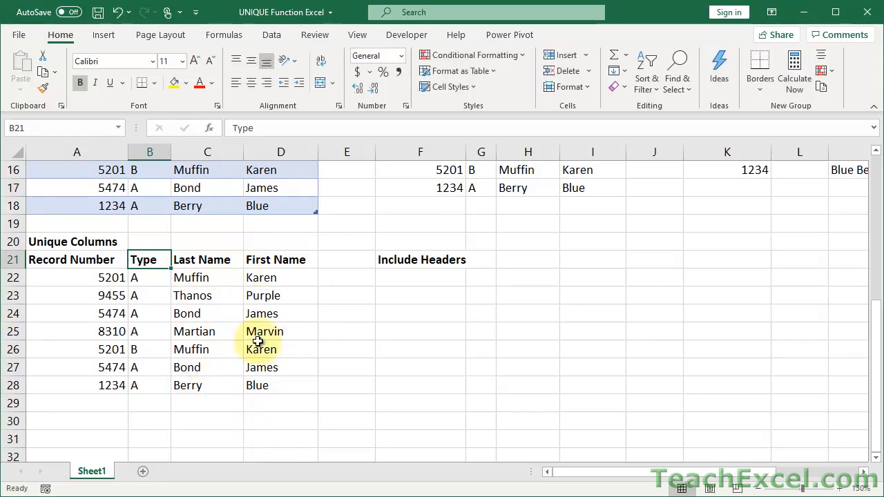
# Step: Copy the table's Last Name values in C12:C18 over the First Name values, starting at D12
pyautogui.scroll(1, 255, 362)
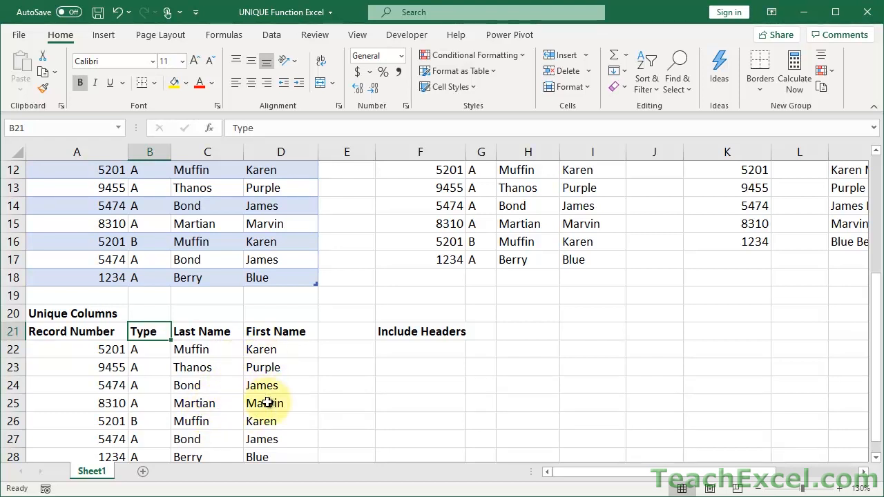
pyautogui.scroll(1, 233, 361)
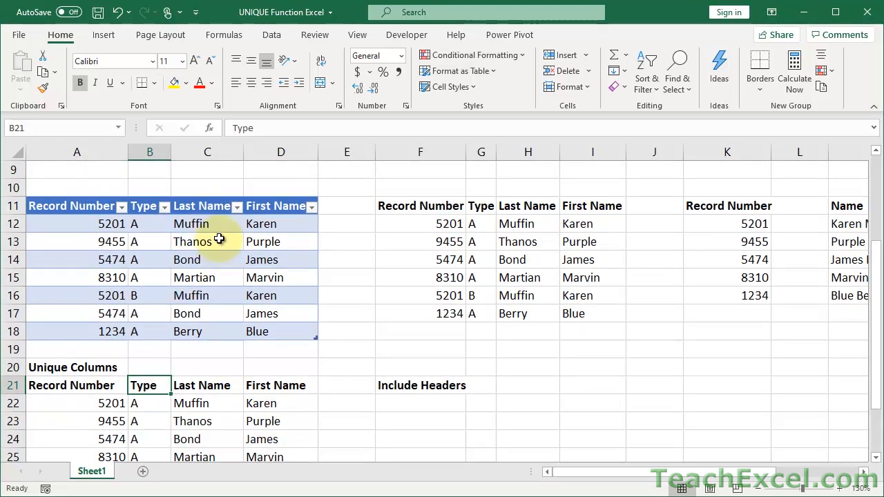
pyautogui.moveTo(219, 227); pyautogui.dragTo(218, 327)
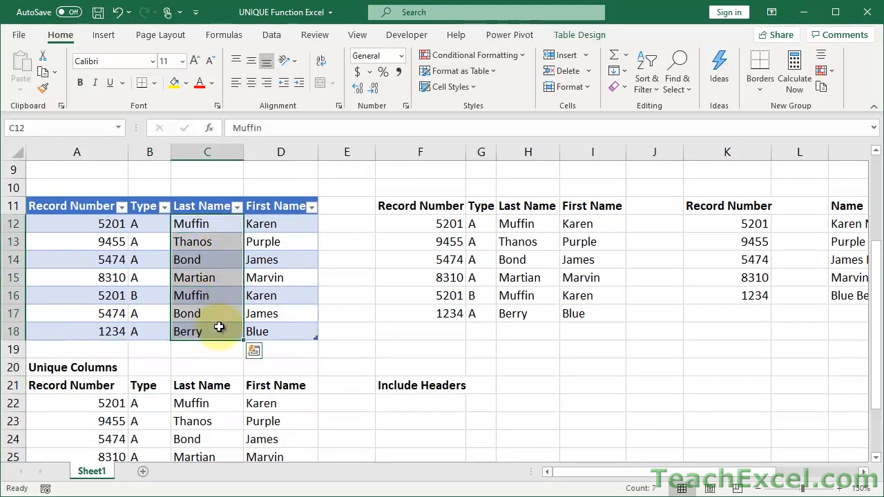
pyautogui.hotkey('ctrl', 'c')
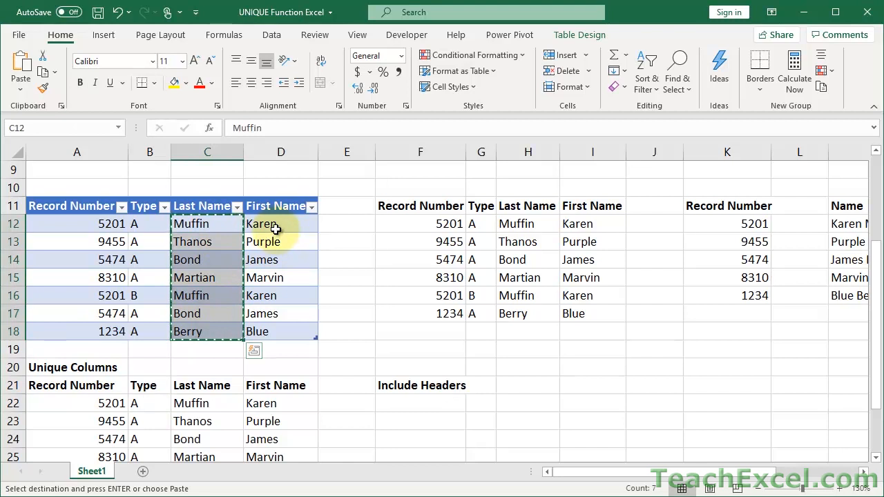
pyautogui.click(275, 230)
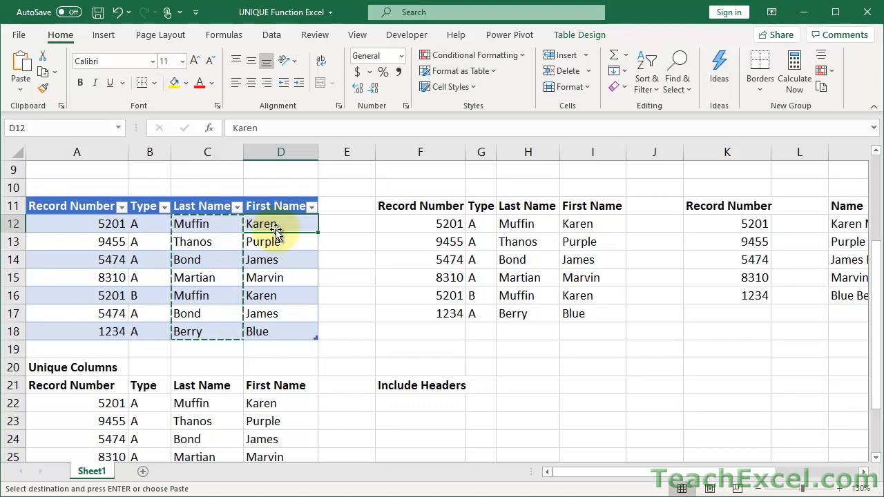
pyautogui.hotkey('ctrl', 'v')
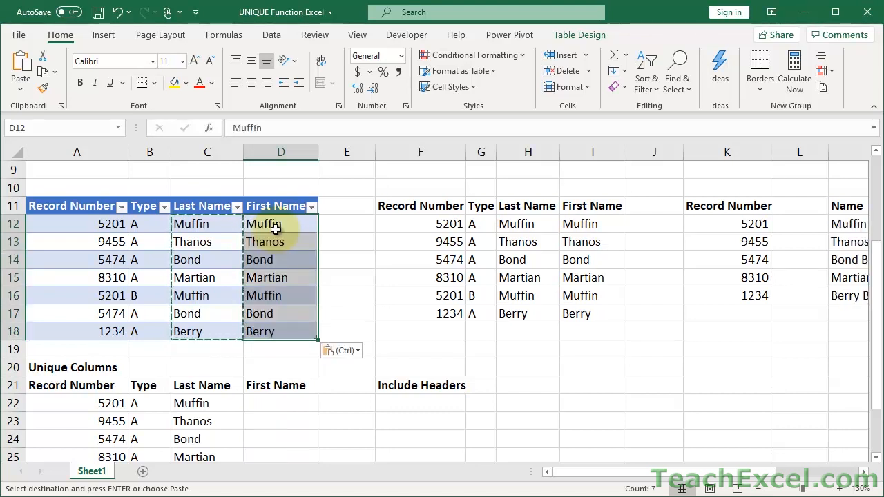
# Step: Examine the Unique Columns output with the duplicated column, and undo the paste over the First Name values
pyautogui.scroll(-2, 276, 225)
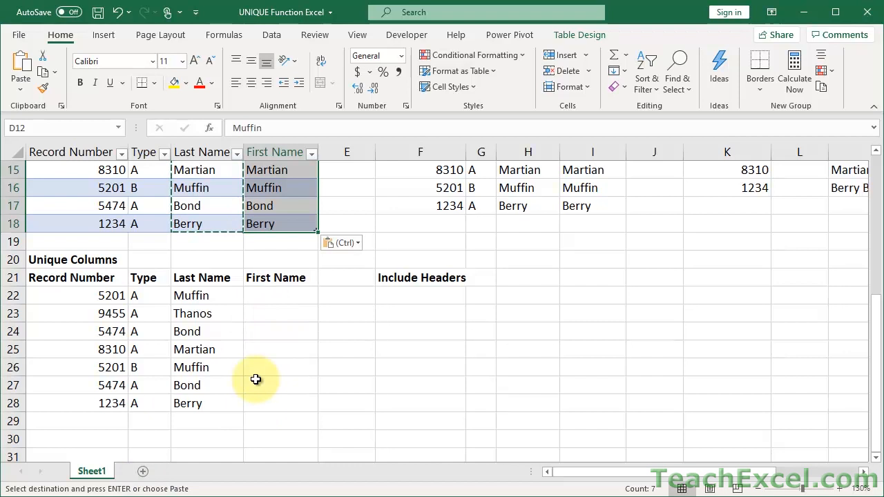
pyautogui.hotkey('ctrl', 'z')
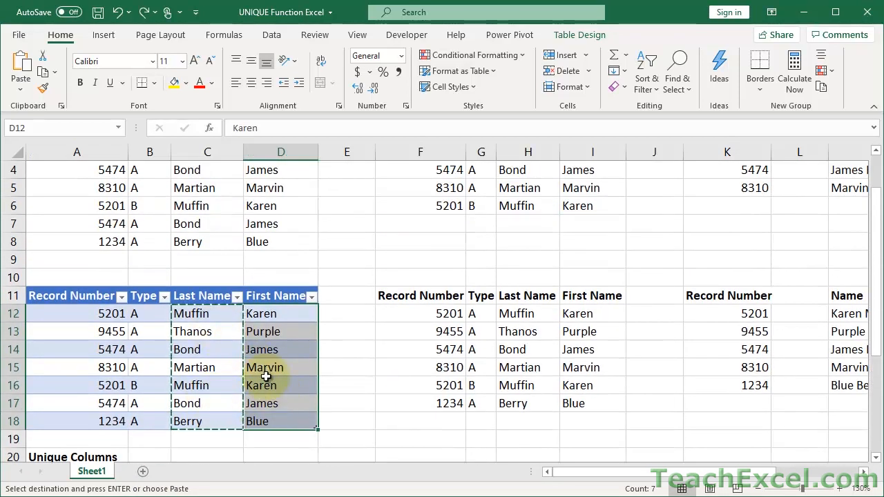
pyautogui.scroll(-4, 259, 377)
pyautogui.scroll(1, 266, 378)
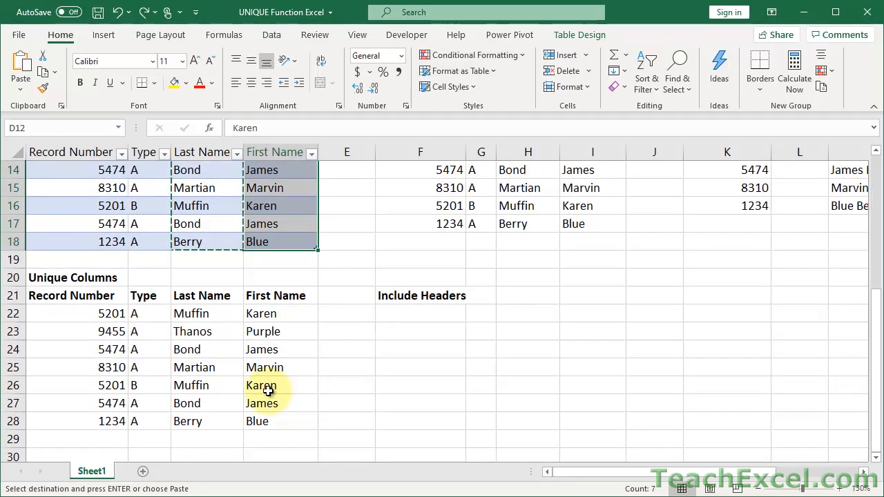
# Step: Enter =UNIQUE(Table1[#All],TRUE) in F22 to return the table's unique columns including the headers
pyautogui.click(442, 314)
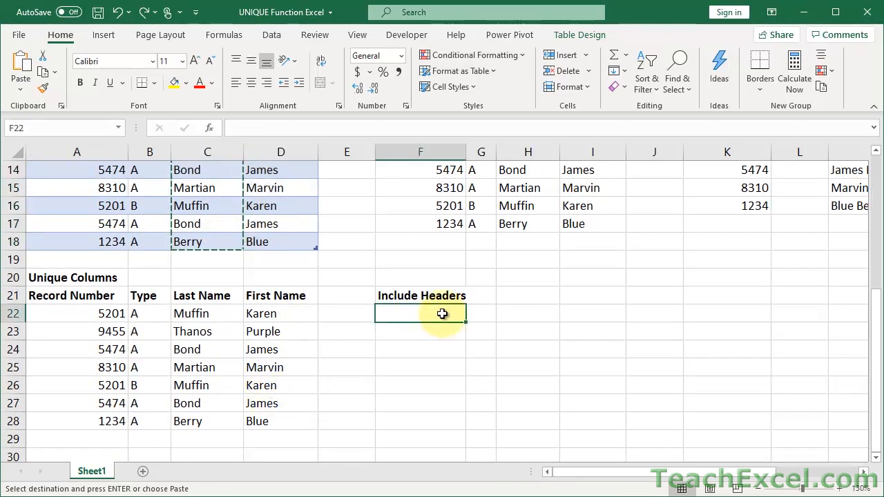
pyautogui.write('=')
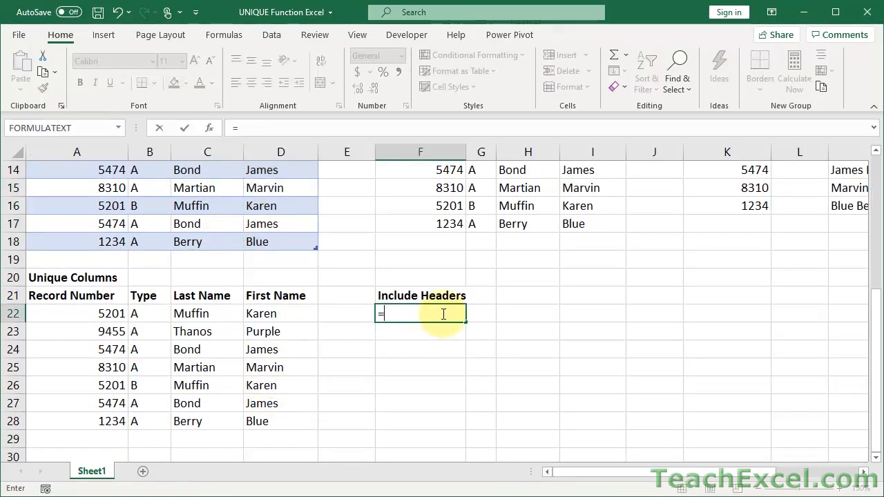
pyautogui.write('uniq')
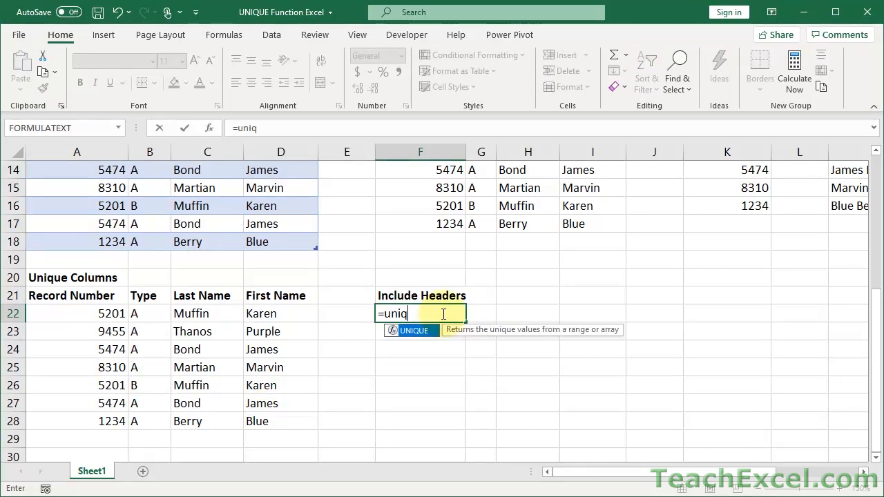
pyautogui.press('Tab')
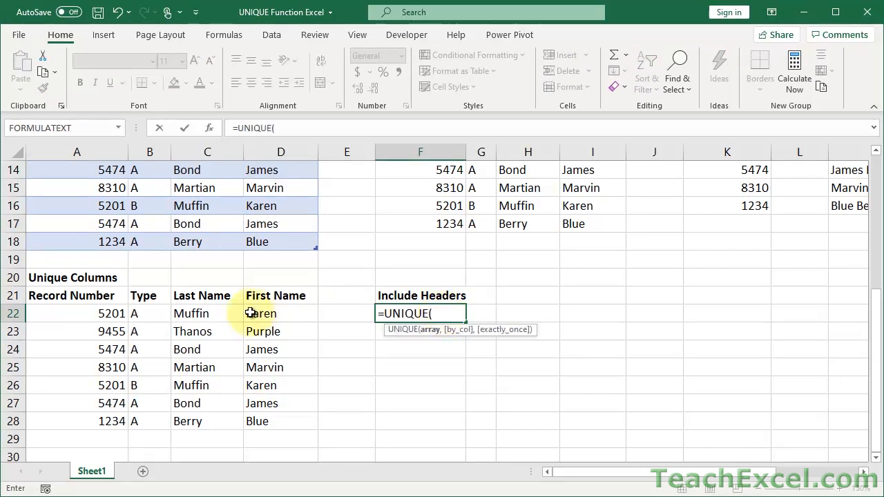
pyautogui.scroll(2, 250, 313)
pyautogui.moveTo(78, 224); pyautogui.dragTo(287, 349)
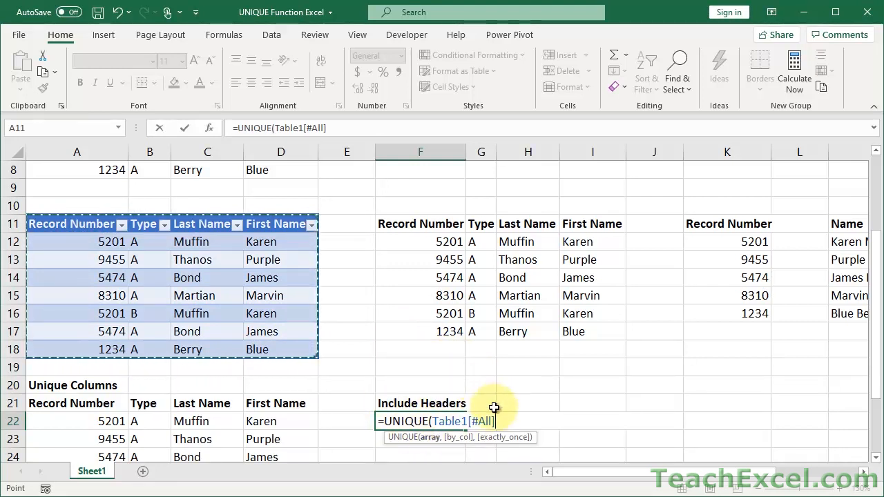
pyautogui.write(',')
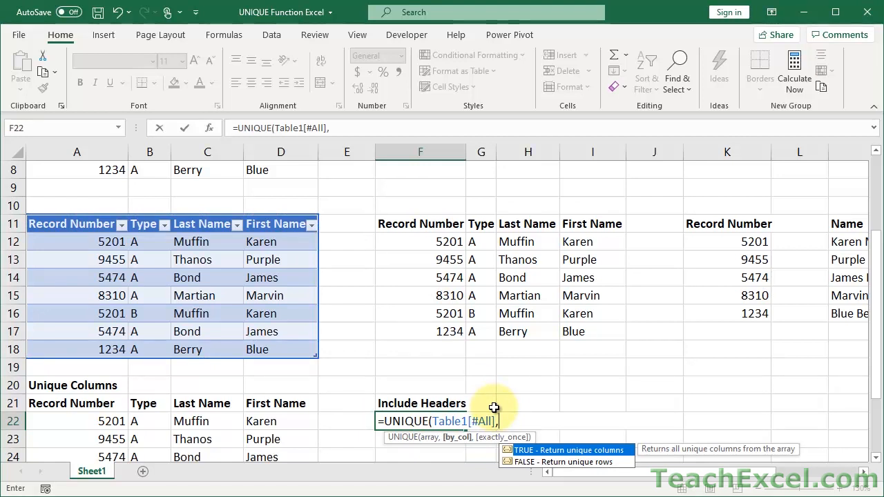
pyautogui.write('true)')
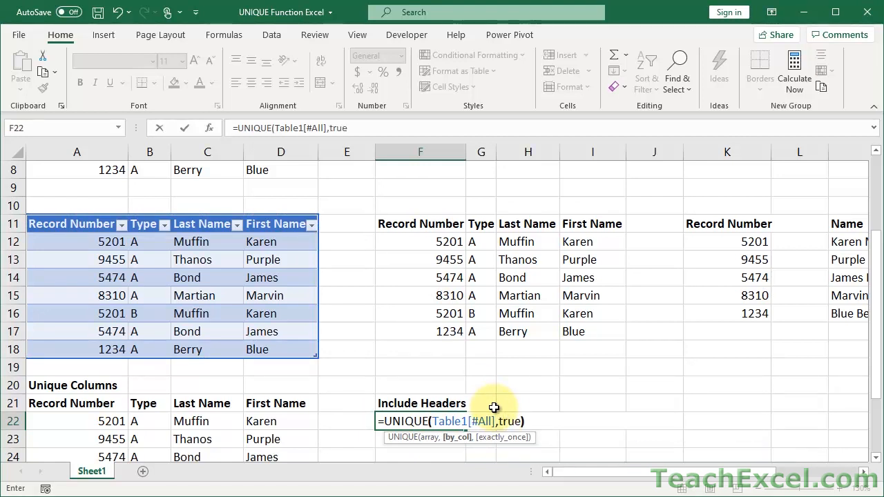
pyautogui.press('Return')
pyautogui.scroll(-3, 494, 408)
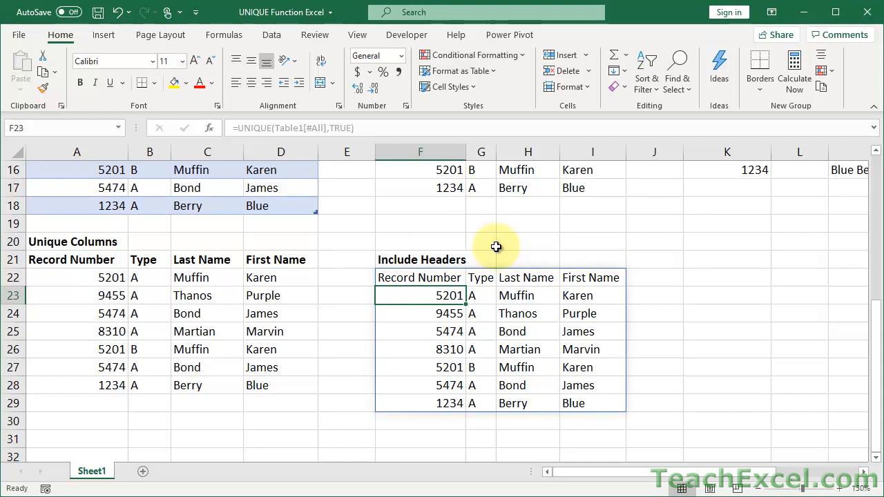
# Step: Select the table's Last Name values in C12:C18 and zoom out to 110% to view all the output ranges together
pyautogui.scroll(2, 501, 238)
pyautogui.scroll(1, 280, 290)
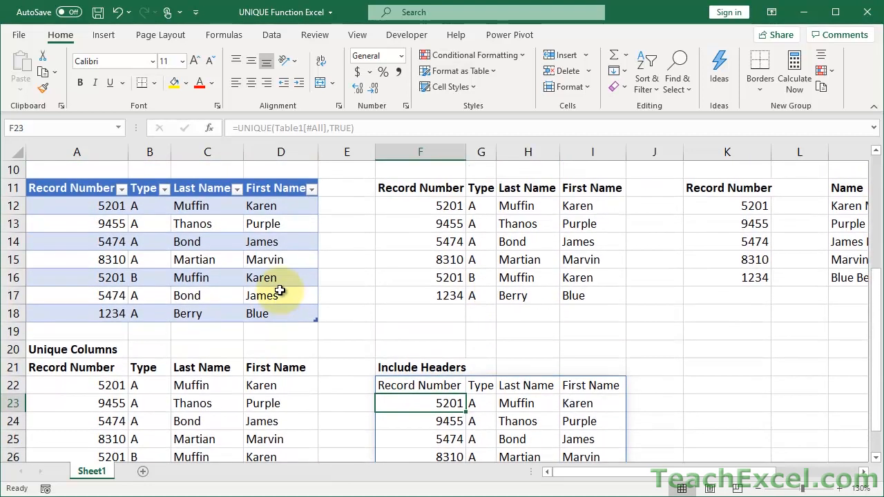
pyautogui.moveTo(196, 206); pyautogui.dragTo(207, 312)
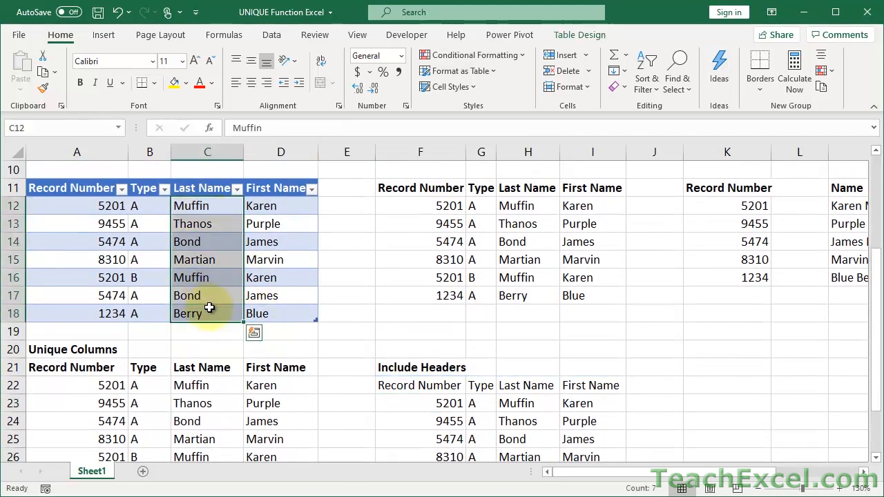
pyautogui.click(760, 489)
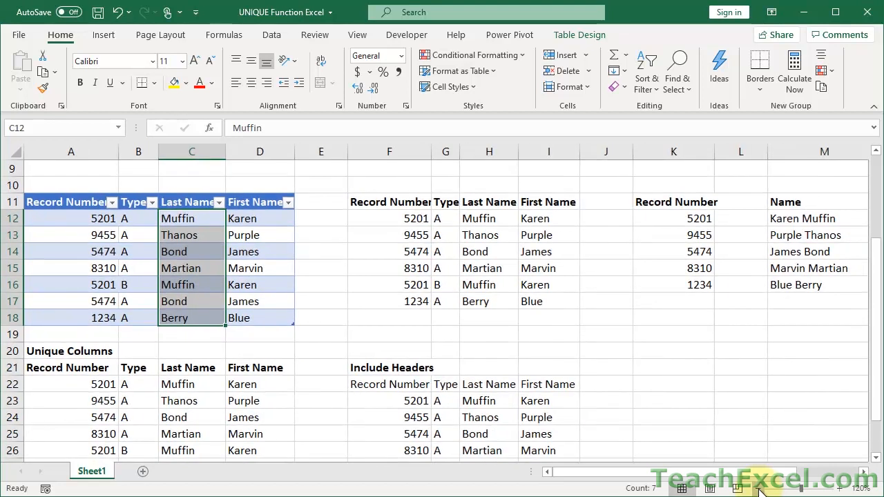
pyautogui.click(760, 489)
pyautogui.scroll(-1, 475, 340)
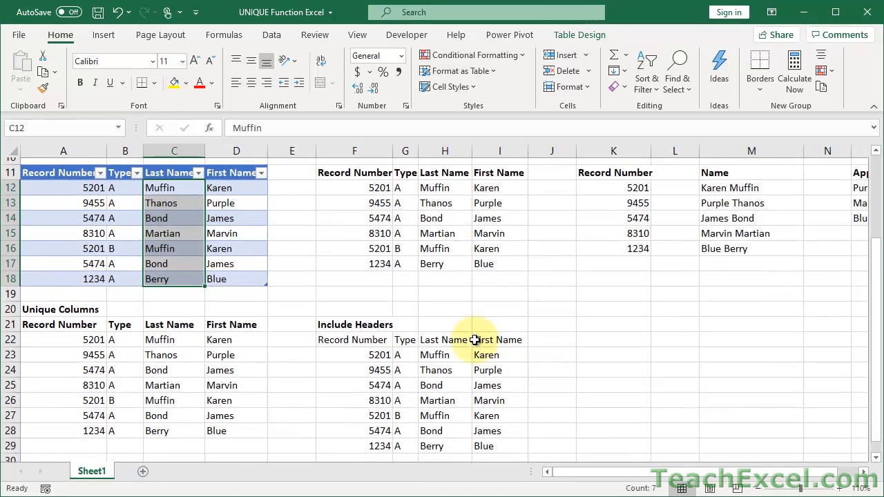
# Step: Copy the table's Last Name values in C12:C18 over its First Name values, starting at D12, to test the header-inclusive output
pyautogui.hotkey('ctrl', 'c')
pyautogui.click(221, 182)
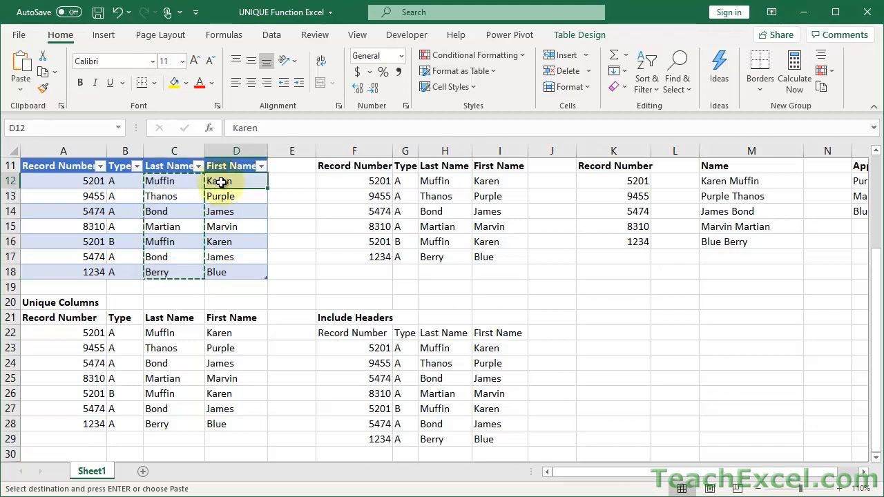
pyautogui.hotkey('ctrl', 'v')
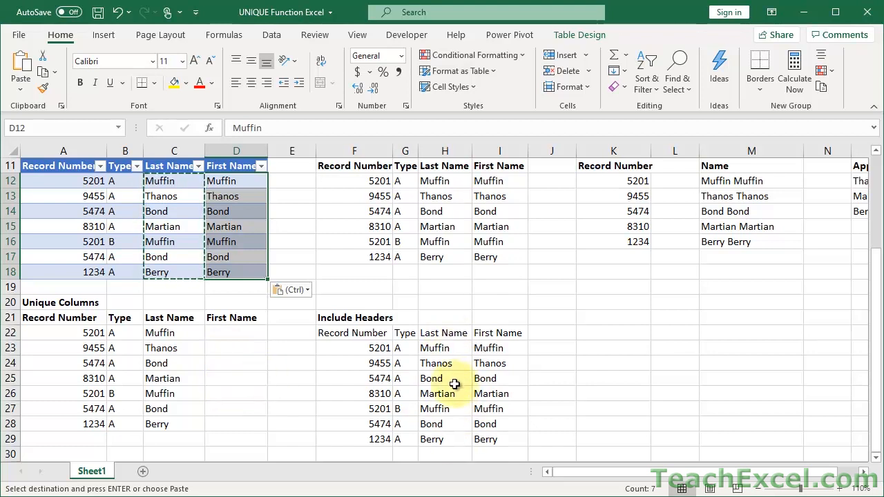
# Step: Compare the Last Name and First Name headers and values in the Include Headers output, and examine the whole range F22:I29
pyautogui.click(447, 333)
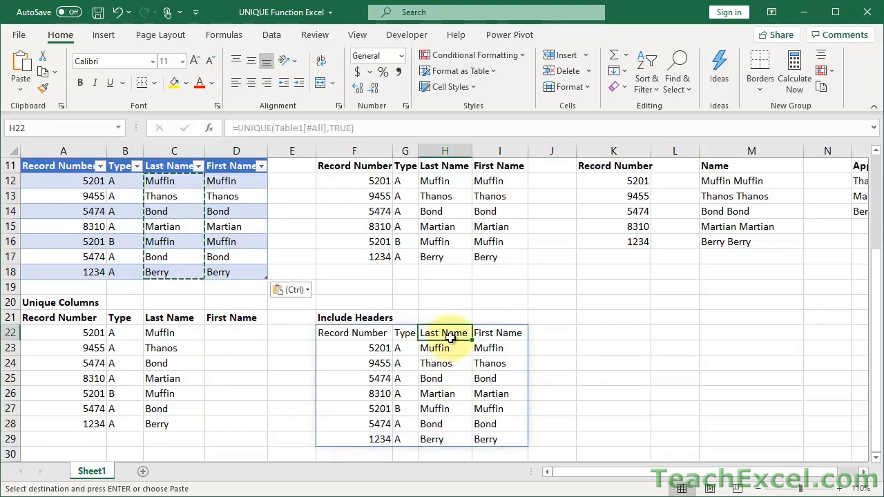
pyautogui.click(484, 335)
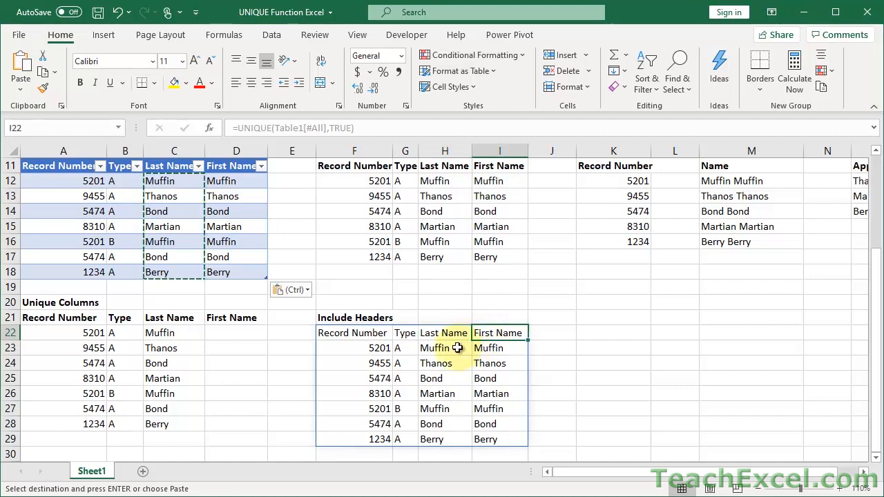
pyautogui.click(457, 349)
pyautogui.moveTo(458, 348); pyautogui.dragTo(486, 439)
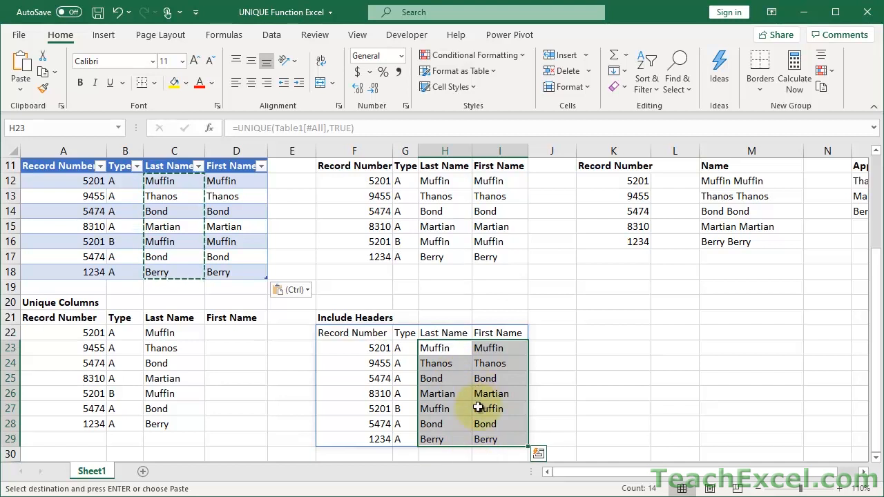
pyautogui.moveTo(444, 333); pyautogui.dragTo(483, 334)
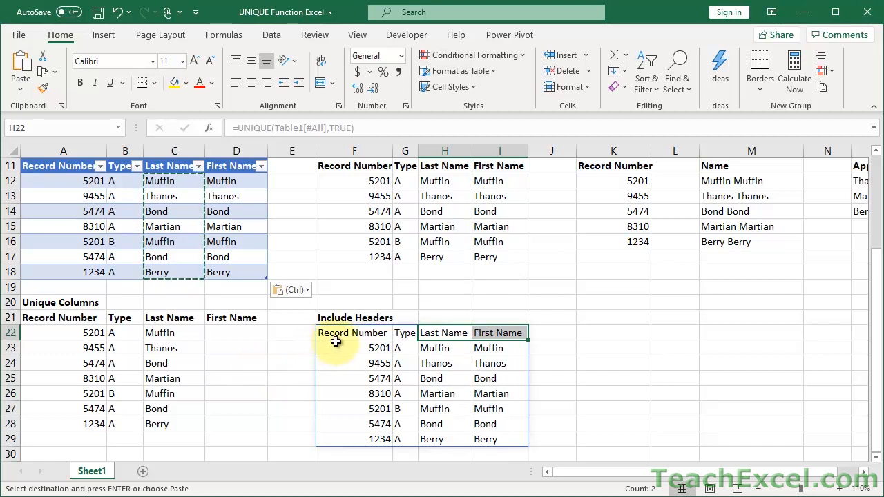
pyautogui.moveTo(335, 334); pyautogui.dragTo(508, 440)
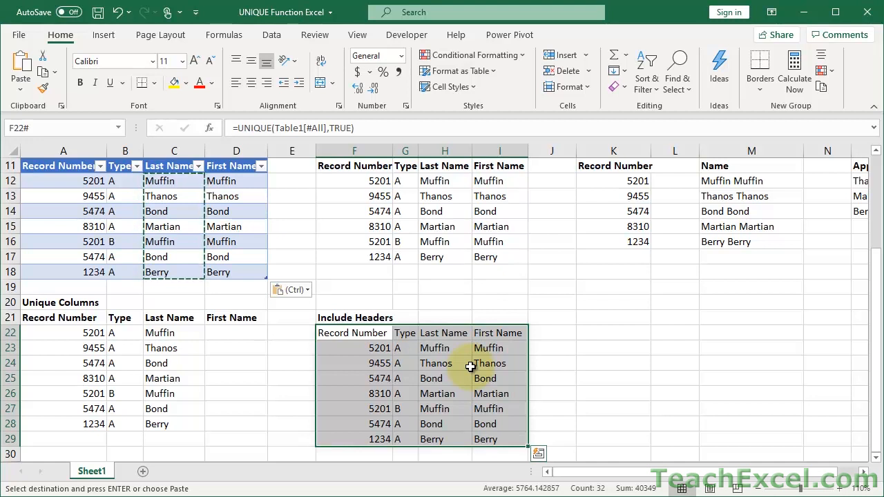
# Step: Undo the paste over the First Name values, clear the copy selection, and return to the table's first record in A12
pyautogui.hotkey('ctrl', 'z')
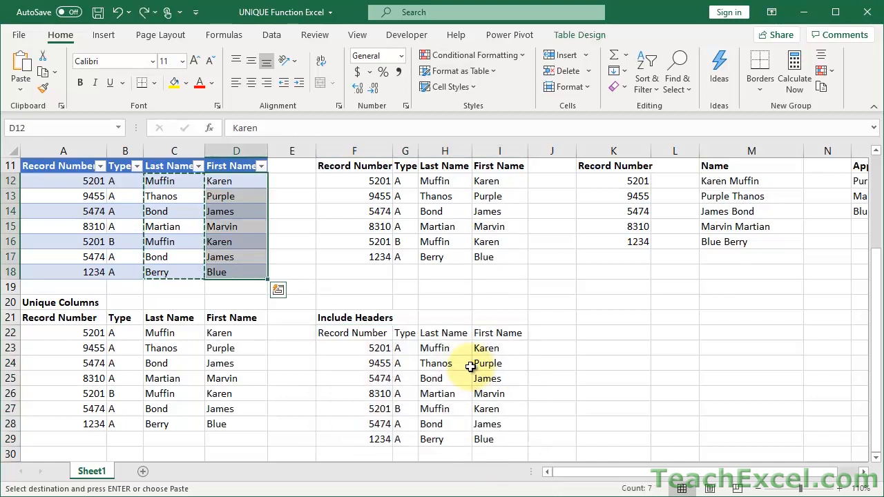
pyautogui.press('Escape')
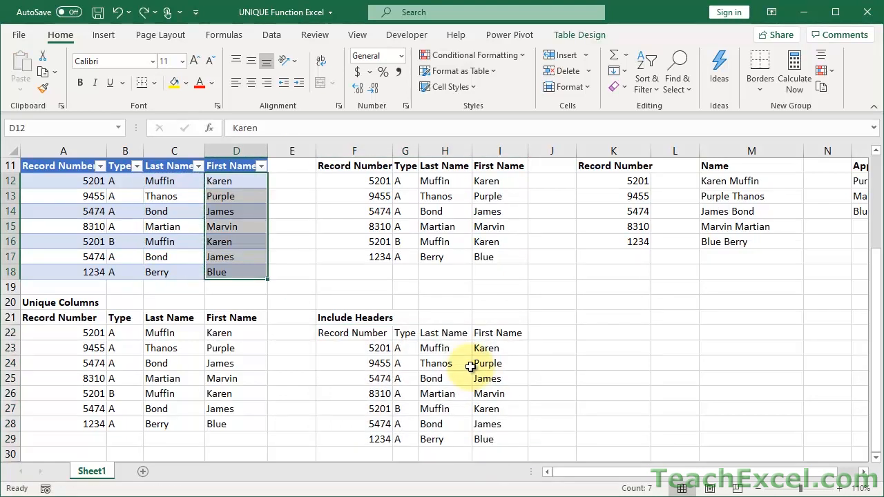
pyautogui.click(73, 182)
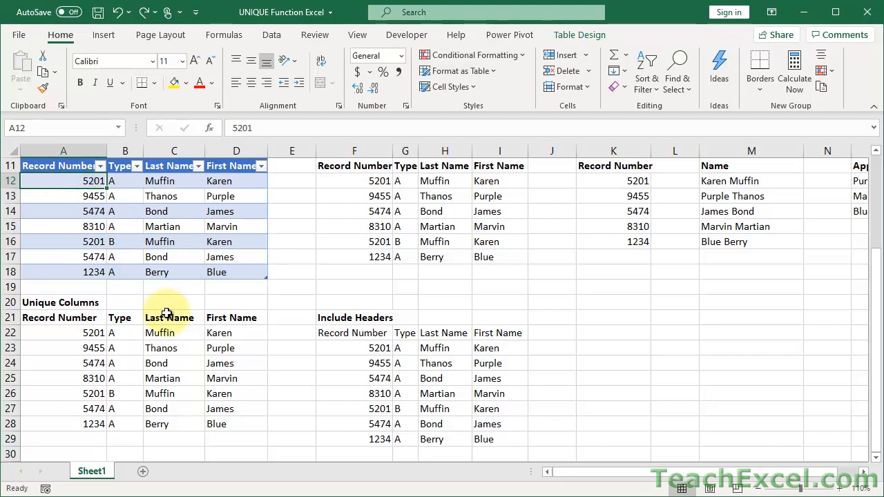
pyautogui.scroll(4, 166, 313)
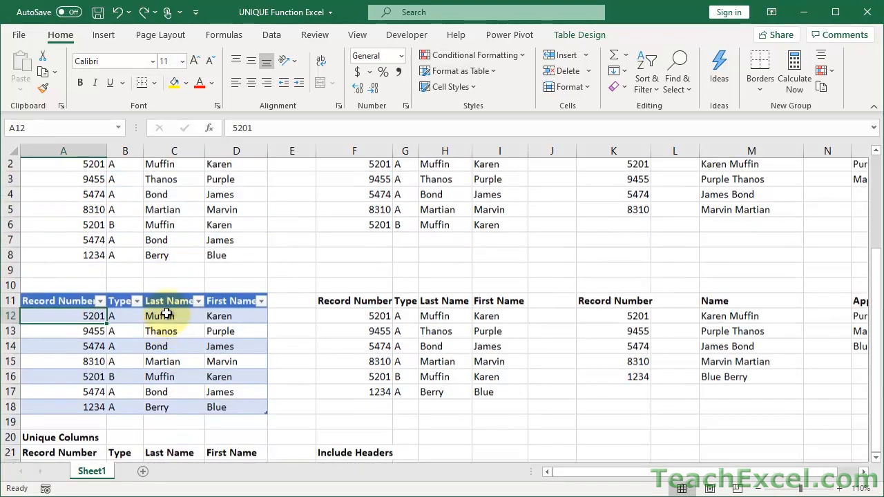